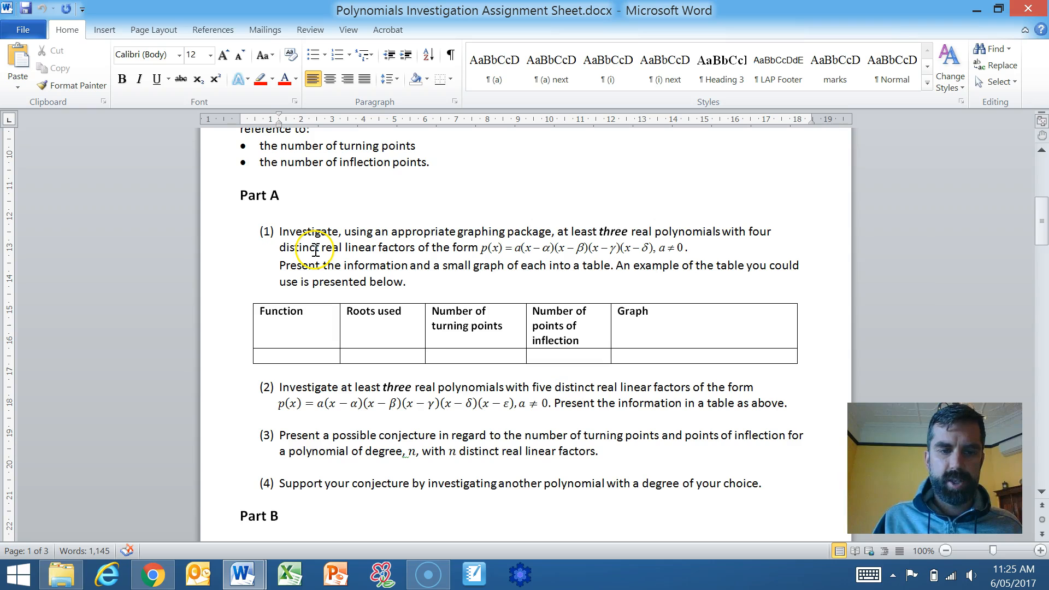
# Switch to Chrome and review the starting template and assignment sheet attached to the Polynomials Investigation task.
pyautogui.click(158, 574)
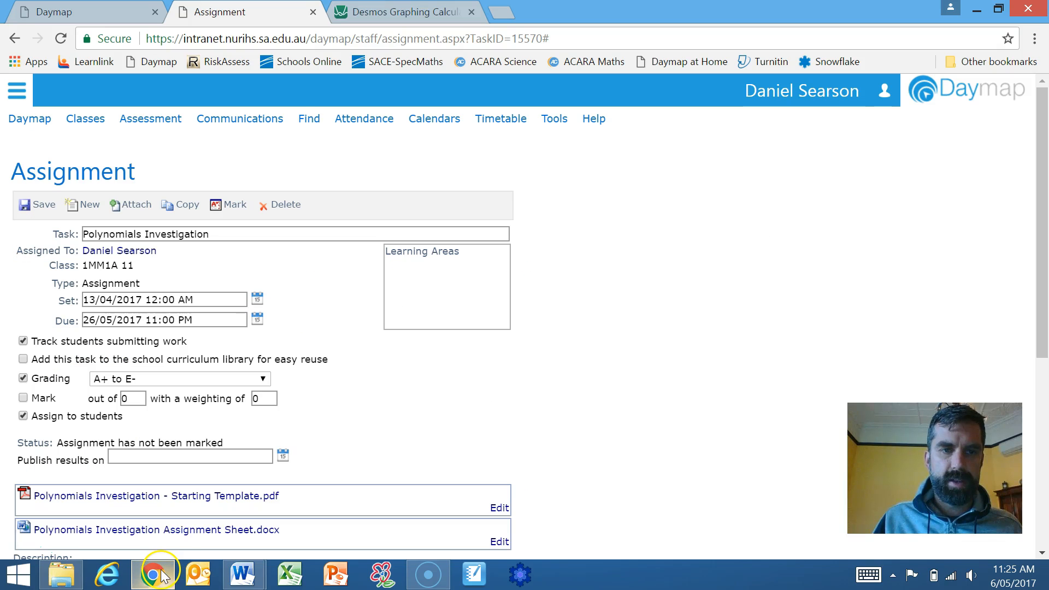
pyautogui.scroll(-4, 302, 314)
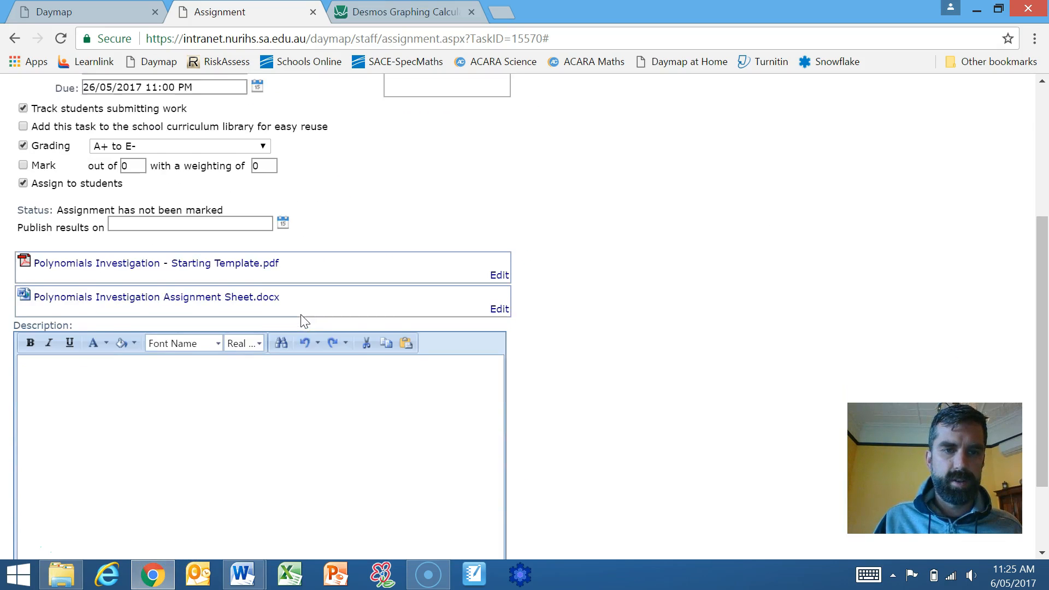
pyautogui.moveTo(269, 285); pyautogui.dragTo(253, 582)
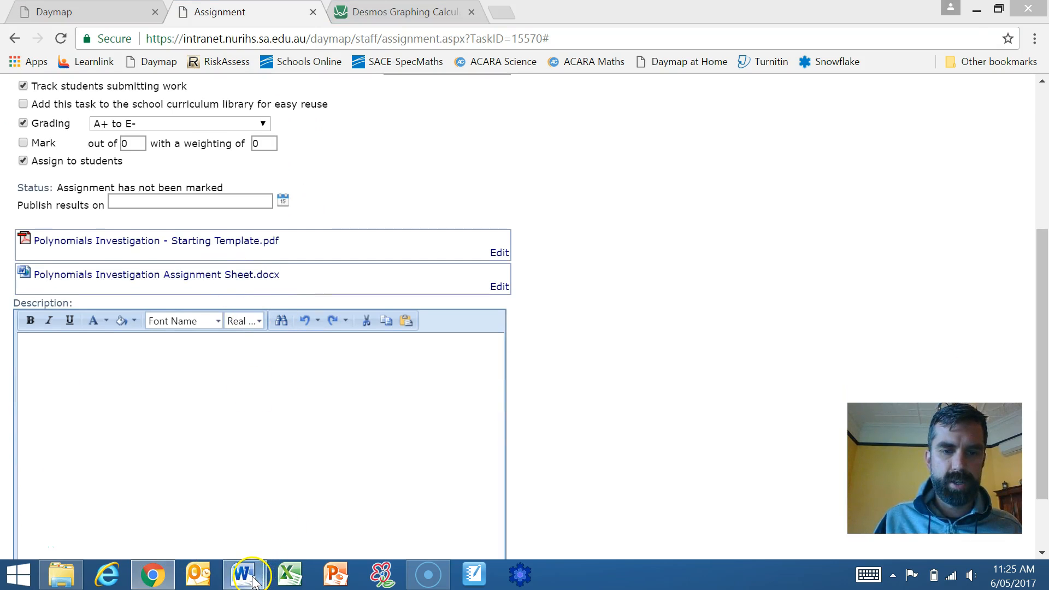
# Copy the example table from Part A of the assignment sheet in Word into the blank Document1.
pyautogui.click(253, 577)
pyautogui.click(315, 498)
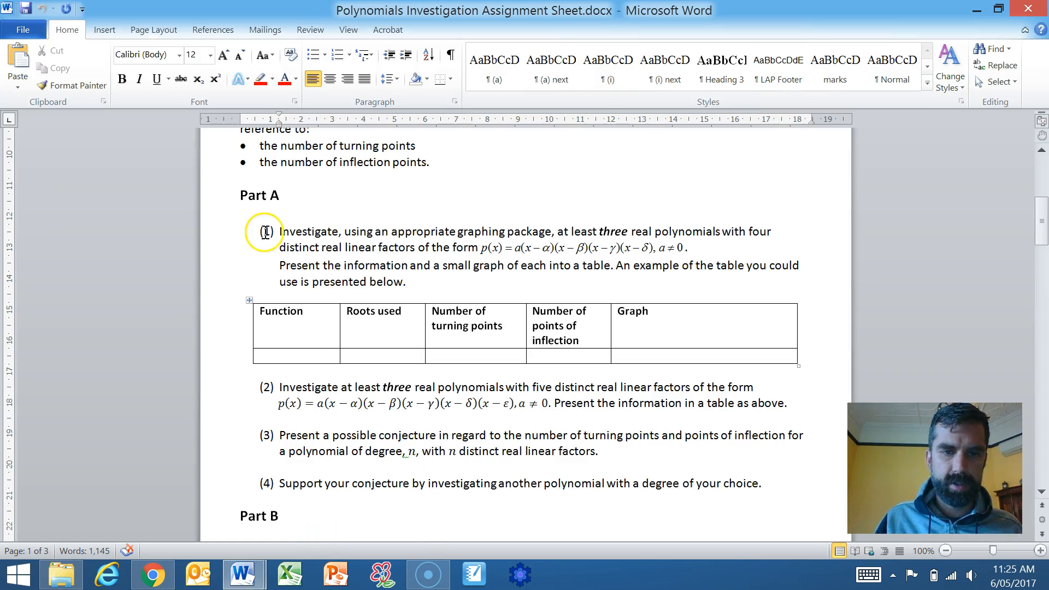
pyautogui.click(249, 300)
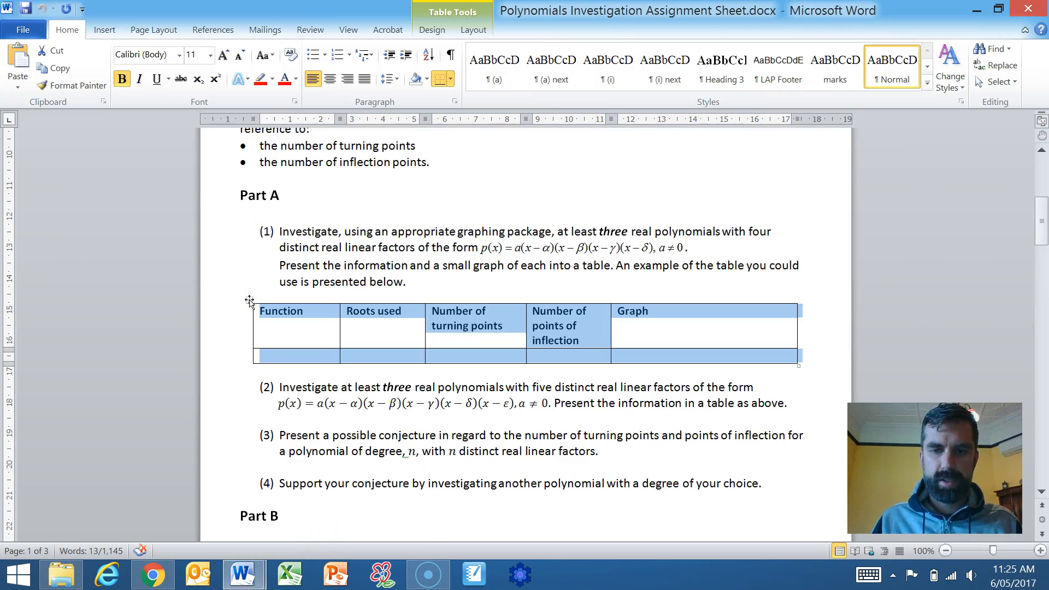
pyautogui.moveTo(265, 571)
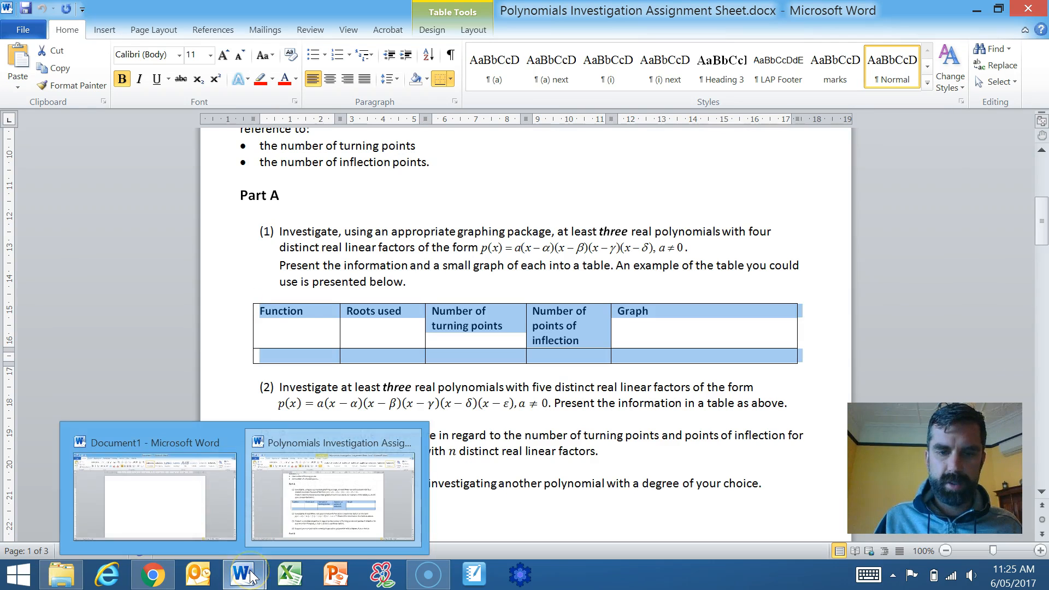
pyautogui.click(206, 520)
pyautogui.hotkey('ctrl', 'v')
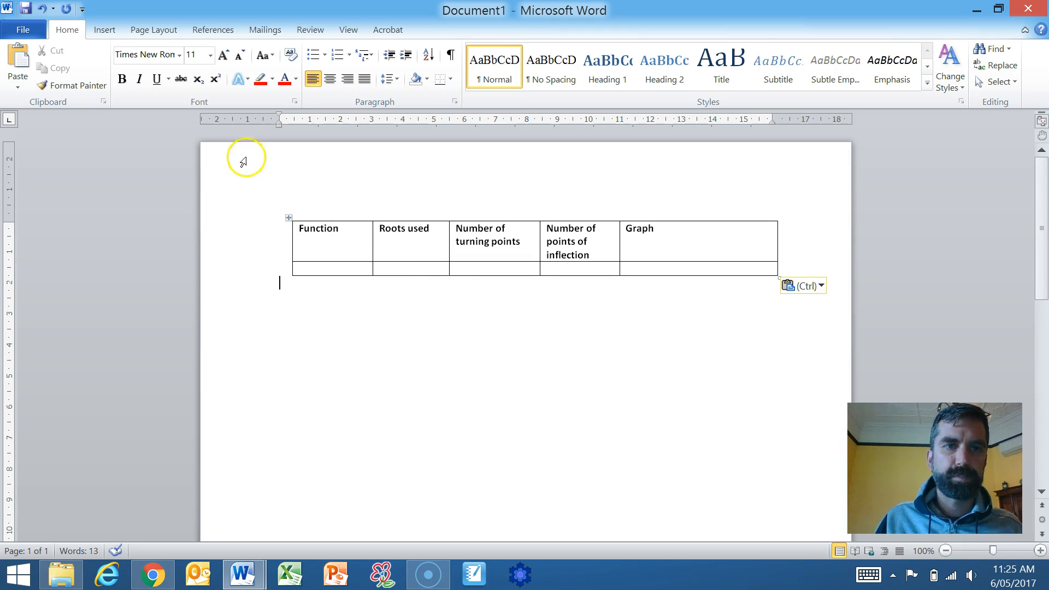
# Set the new document's page to landscape orientation with narrow margins.
pyautogui.click(168, 32)
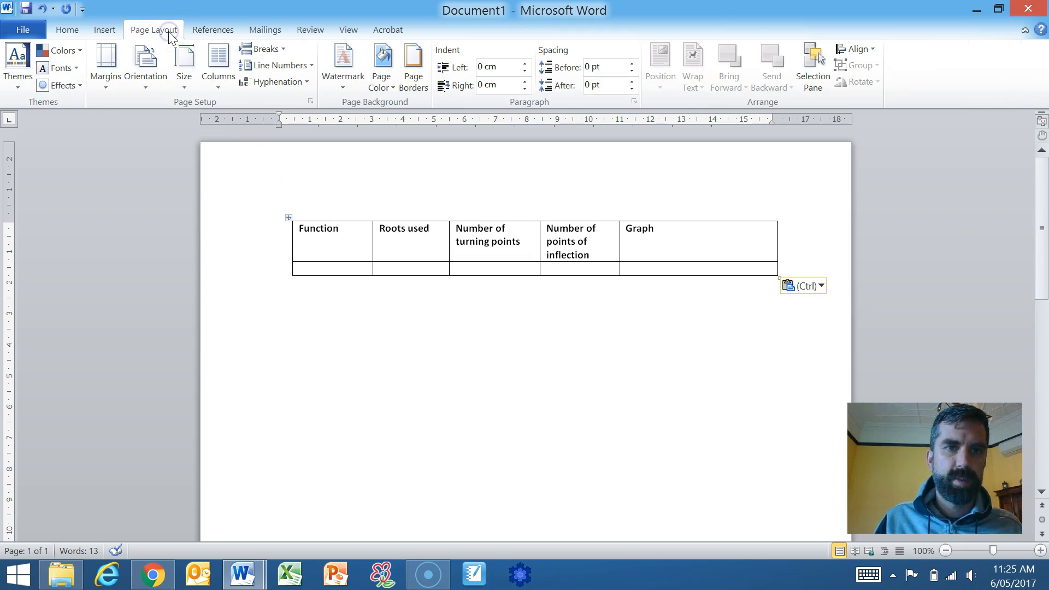
pyautogui.click(144, 76)
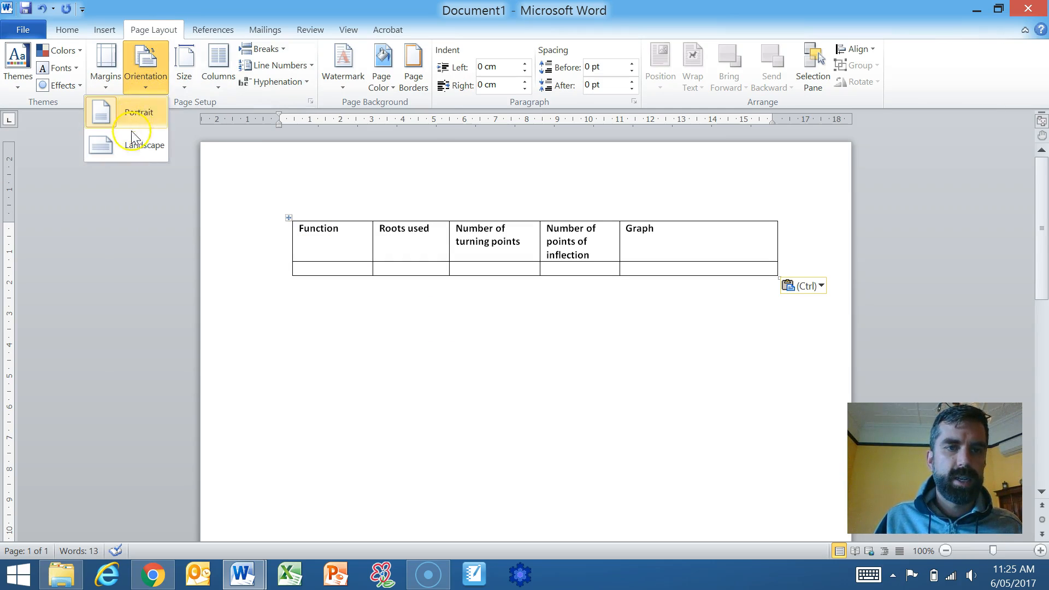
pyautogui.click(130, 145)
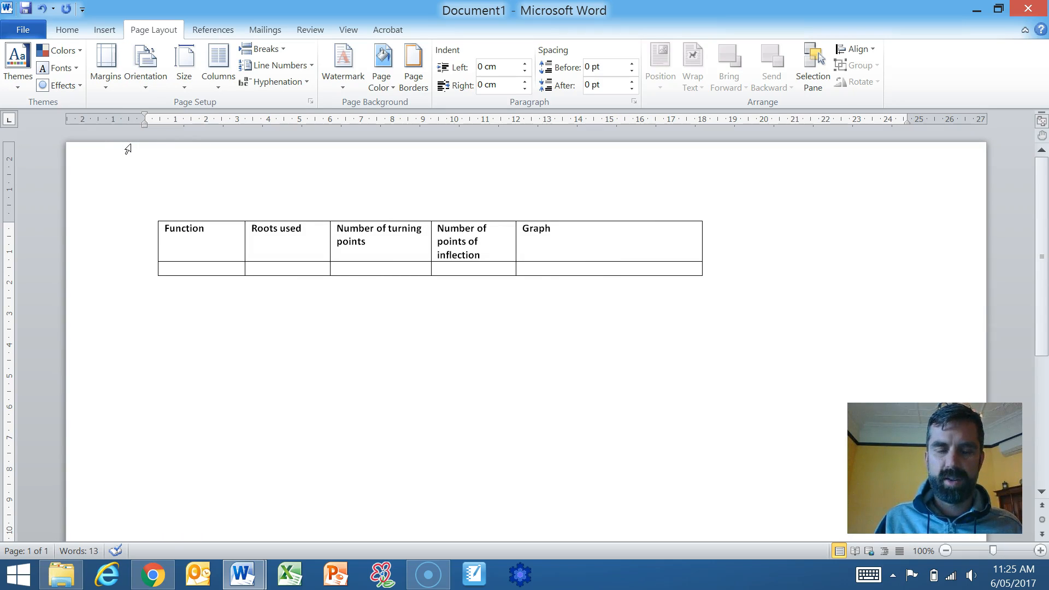
pyautogui.click(107, 71)
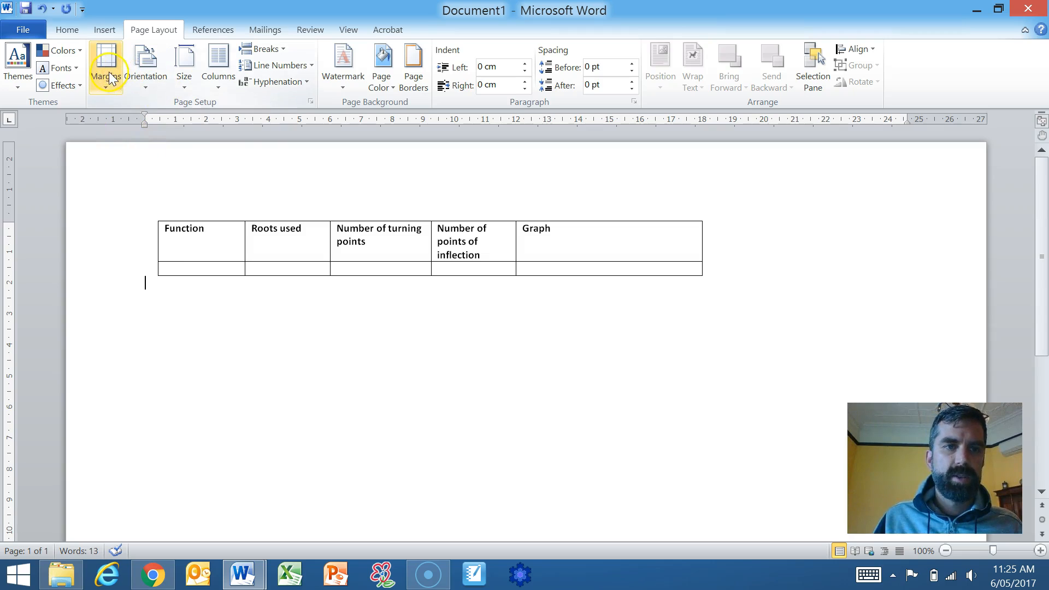
pyautogui.click(90, 220)
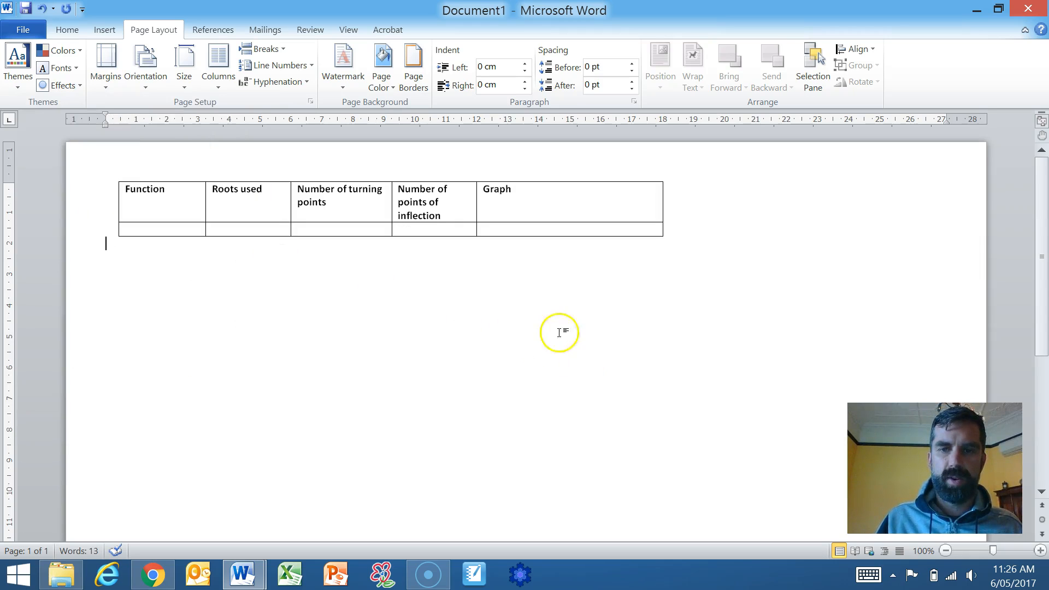
# Enlarge the table to about 26 cm wide and shorten its header row to about 1.3 cm high.
pyautogui.click(645, 230)
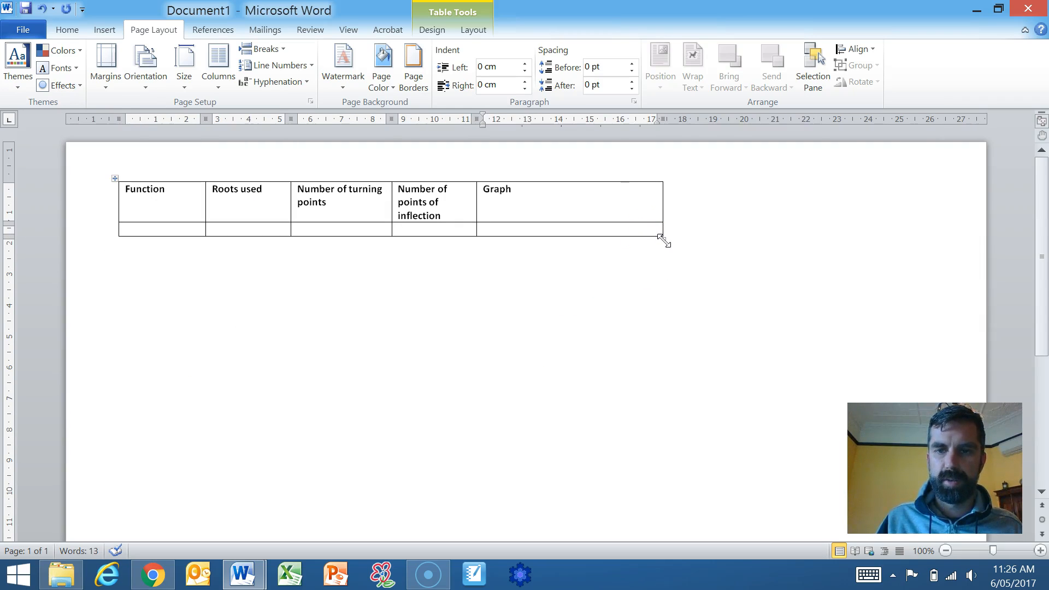
pyautogui.moveTo(664, 239); pyautogui.dragTo(934, 304)
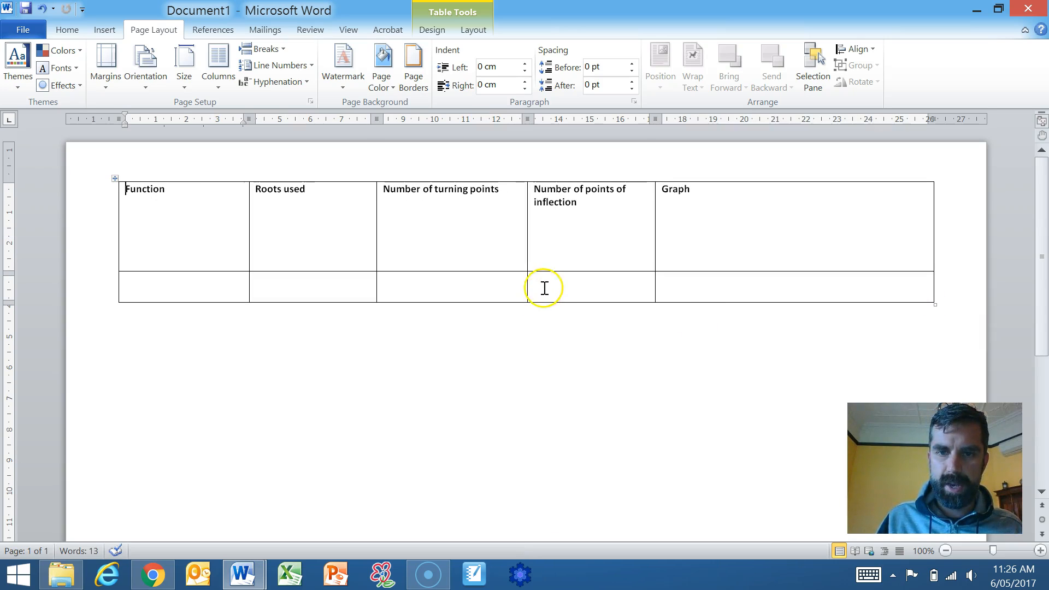
pyautogui.moveTo(553, 272); pyautogui.dragTo(553, 220)
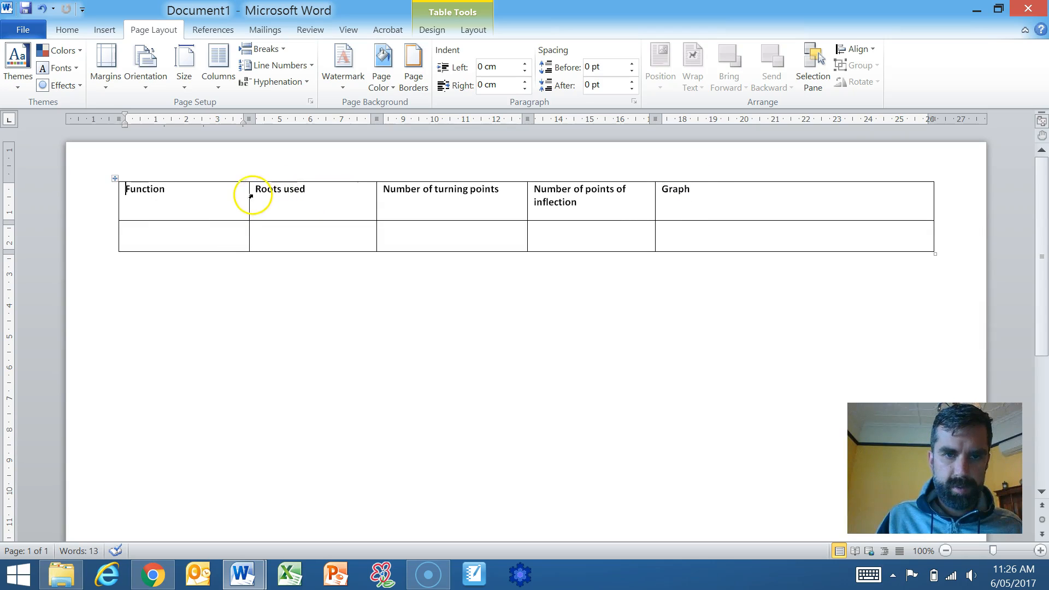
# Widen the Function column to about 8 cm and narrow Roots used, turning points and inflection columns to about 2.5, 3.7 and 3 cm.
pyautogui.moveTo(248, 191); pyautogui.dragTo(315, 191)
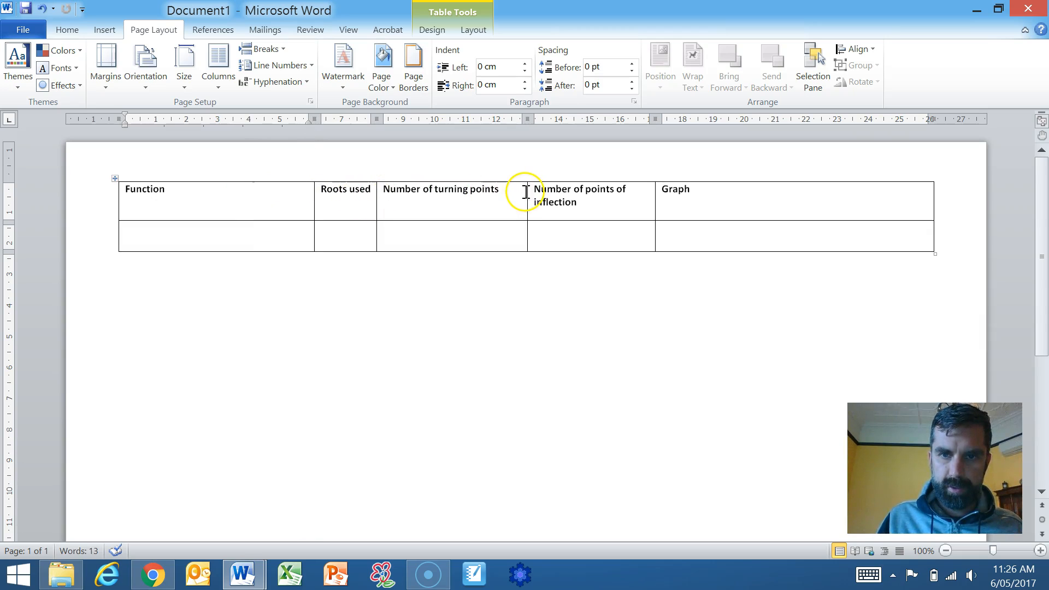
pyautogui.moveTo(526, 191); pyautogui.dragTo(562, 191)
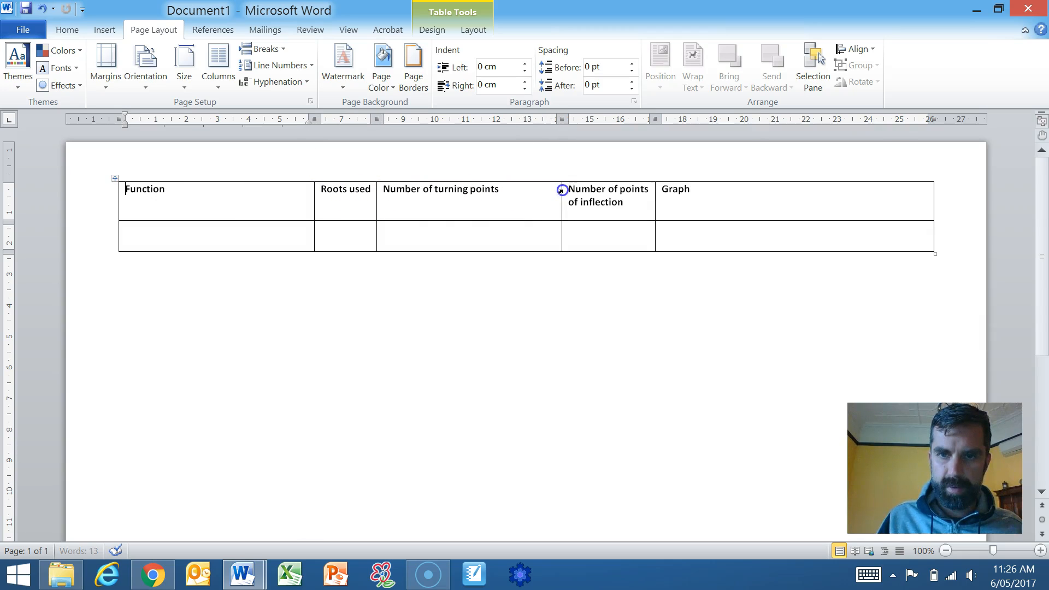
pyautogui.moveTo(376, 199); pyautogui.dragTo(446, 202)
pyautogui.moveTo(314, 192); pyautogui.dragTo(369, 194)
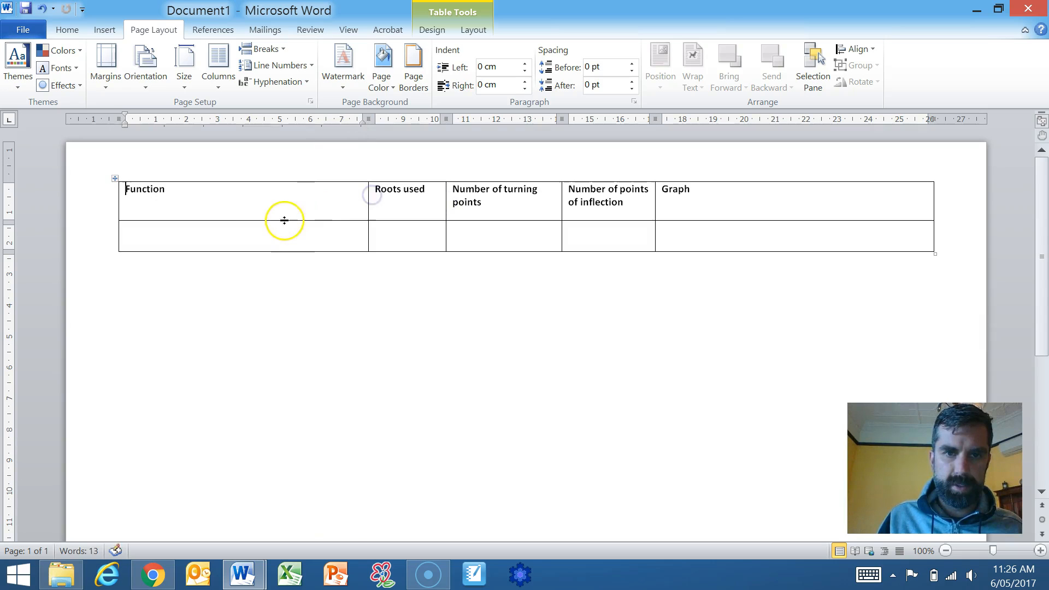
pyautogui.moveTo(683, 220); pyautogui.dragTo(682, 220)
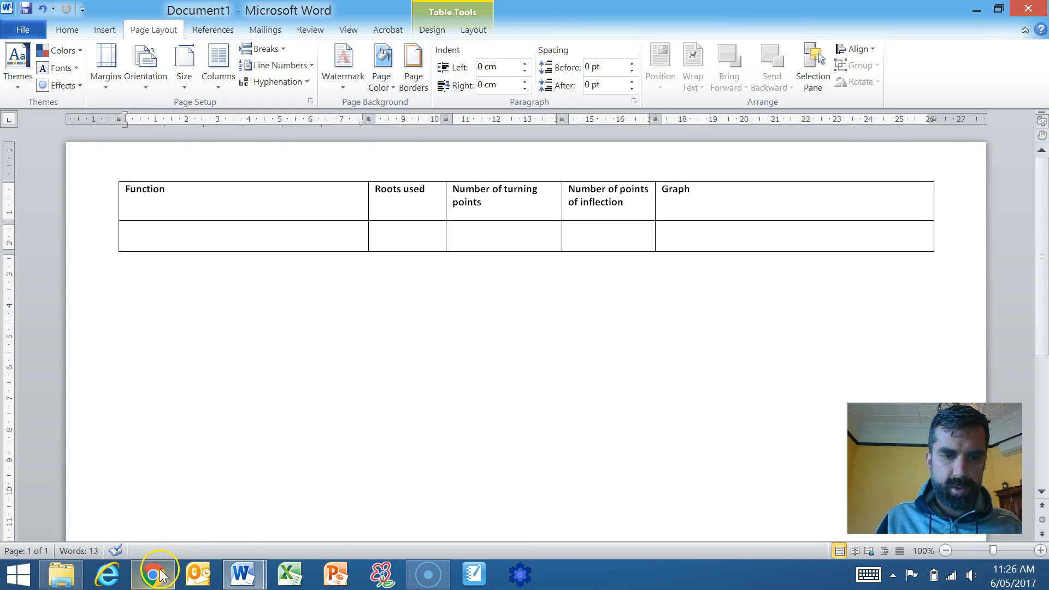
# Switch to the Desmos Graphing Calculator in Chrome and highlight its web address.
pyautogui.moveTo(158, 575)
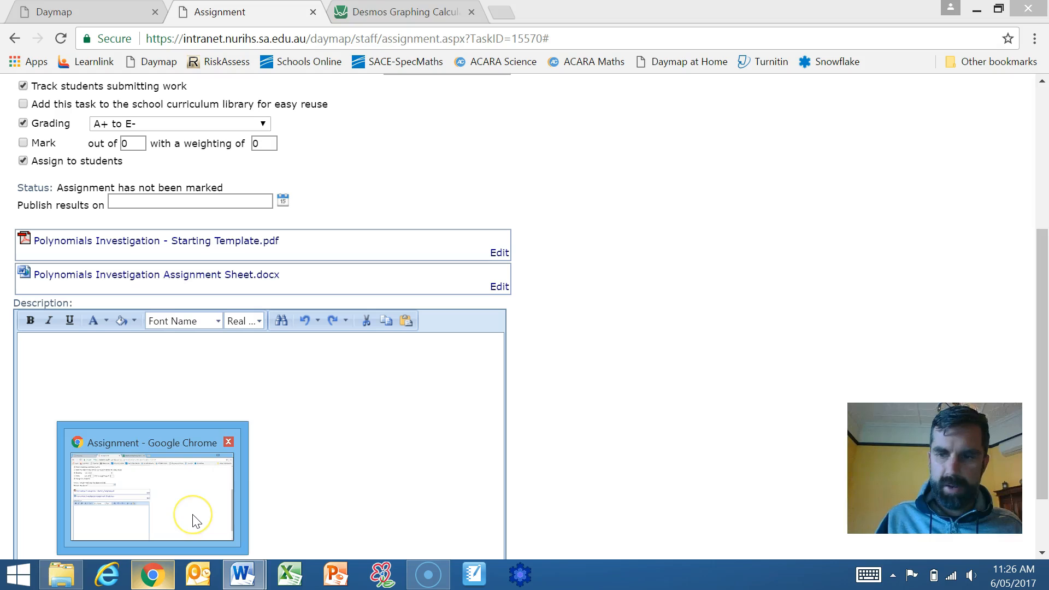
pyautogui.click(195, 519)
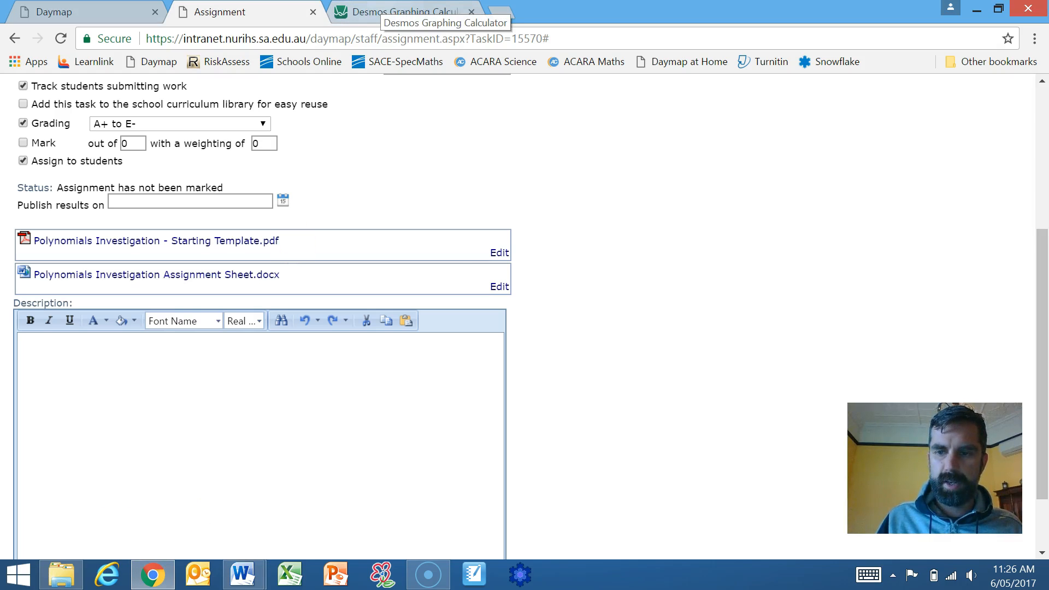
pyautogui.click(349, 17)
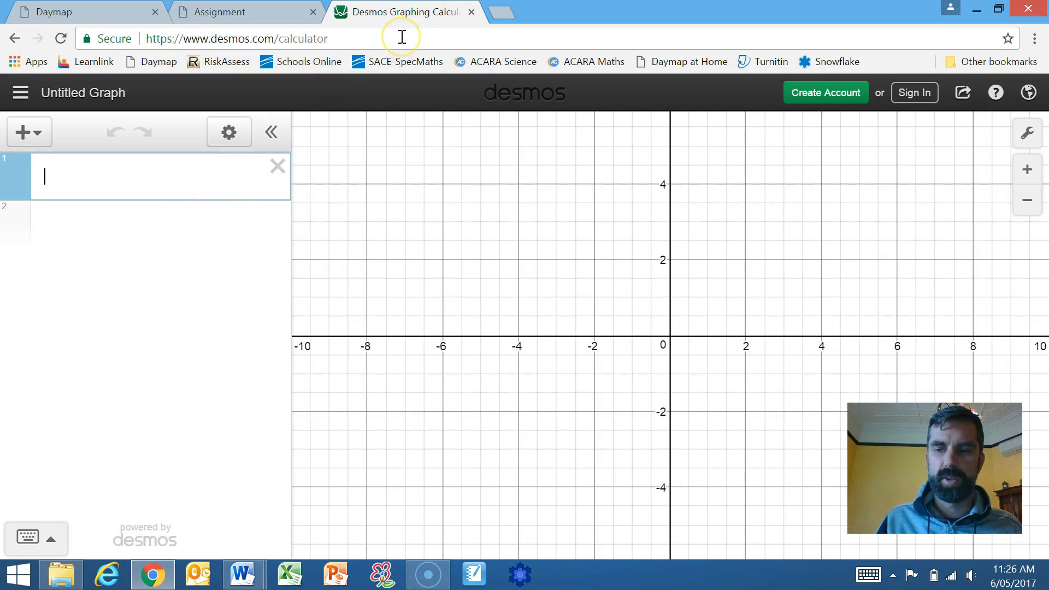
pyautogui.click(364, 39)
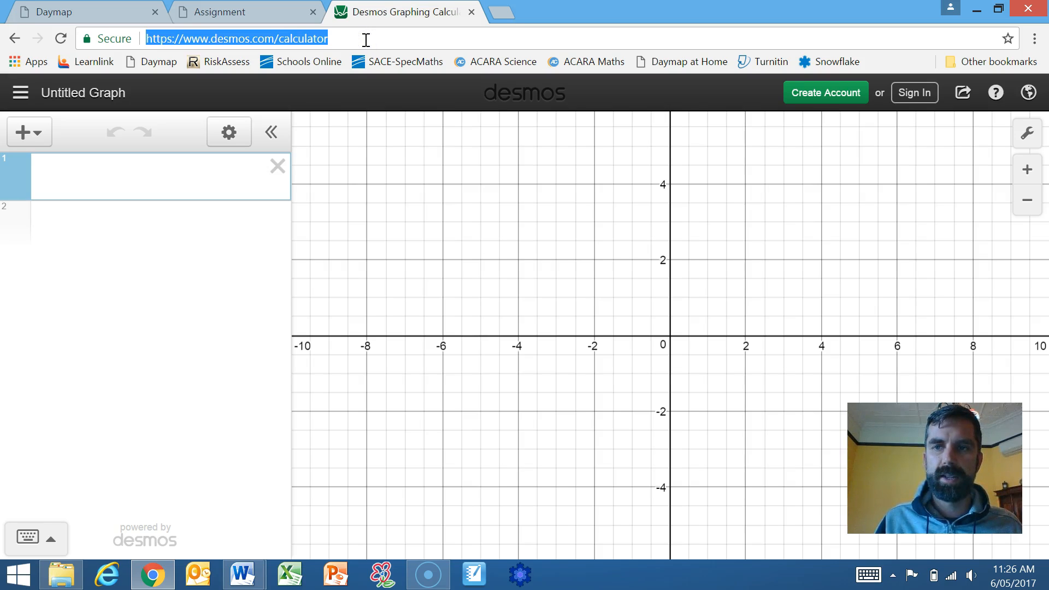
# Graph the quartic y=3(x-4)(x-2)(x+1)(x+5) in the first expression line.
pyautogui.click(158, 184)
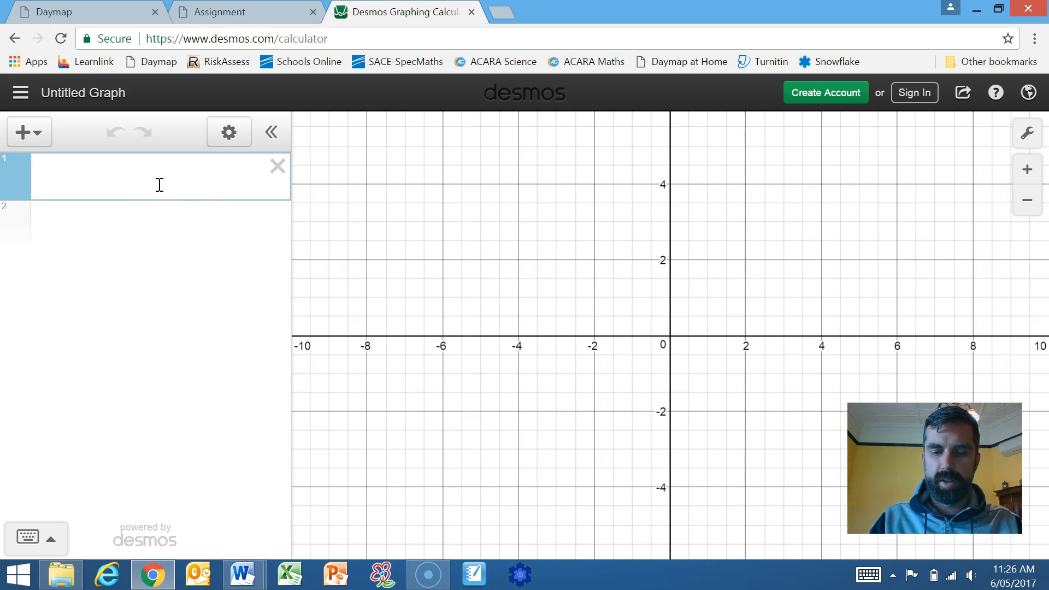
pyautogui.write('y=')
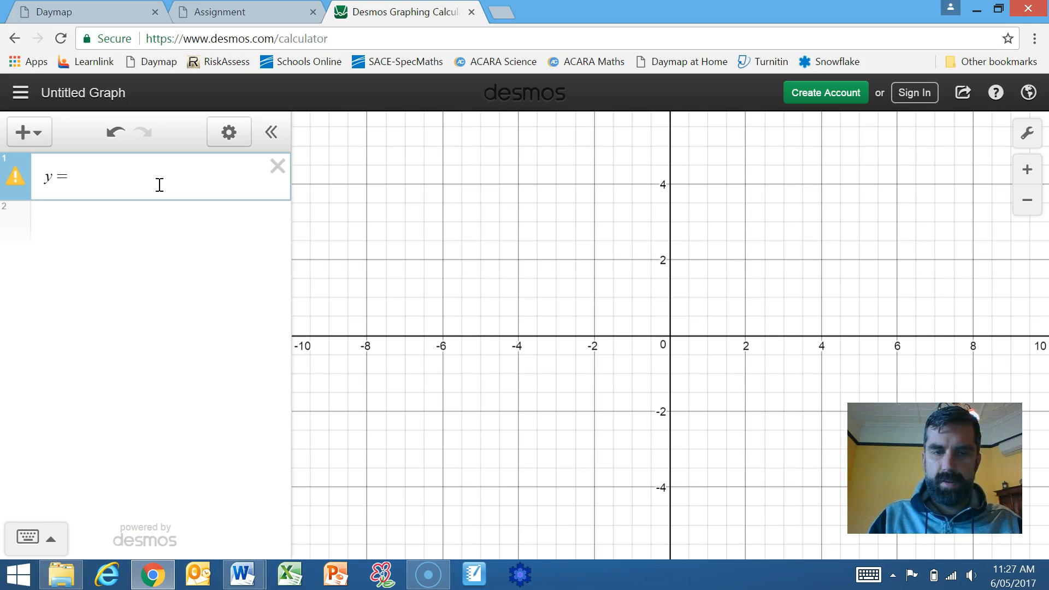
pyautogui.write('3(x-4)(')
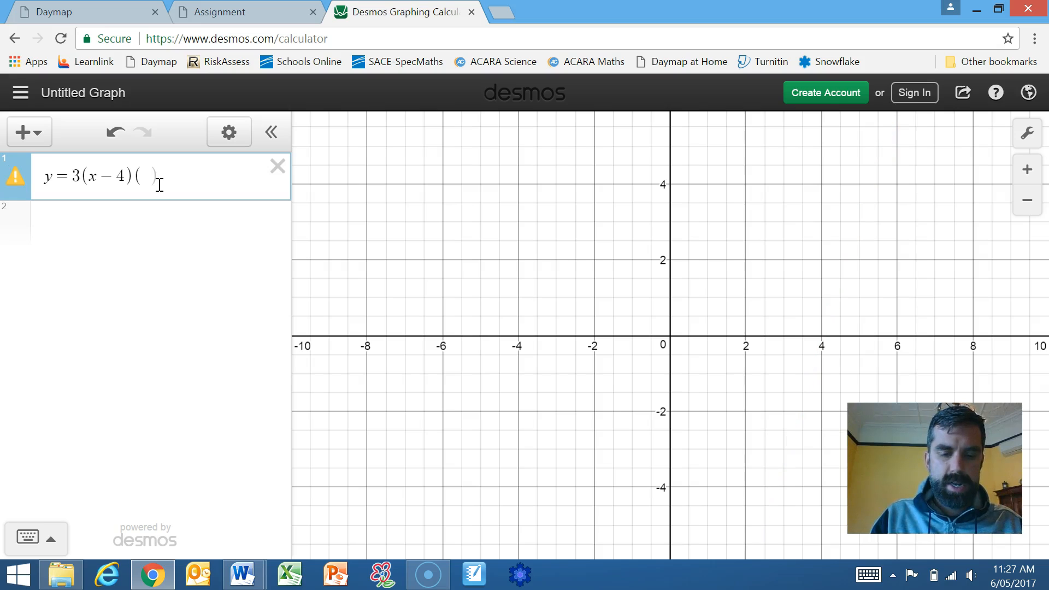
pyautogui.write('x')
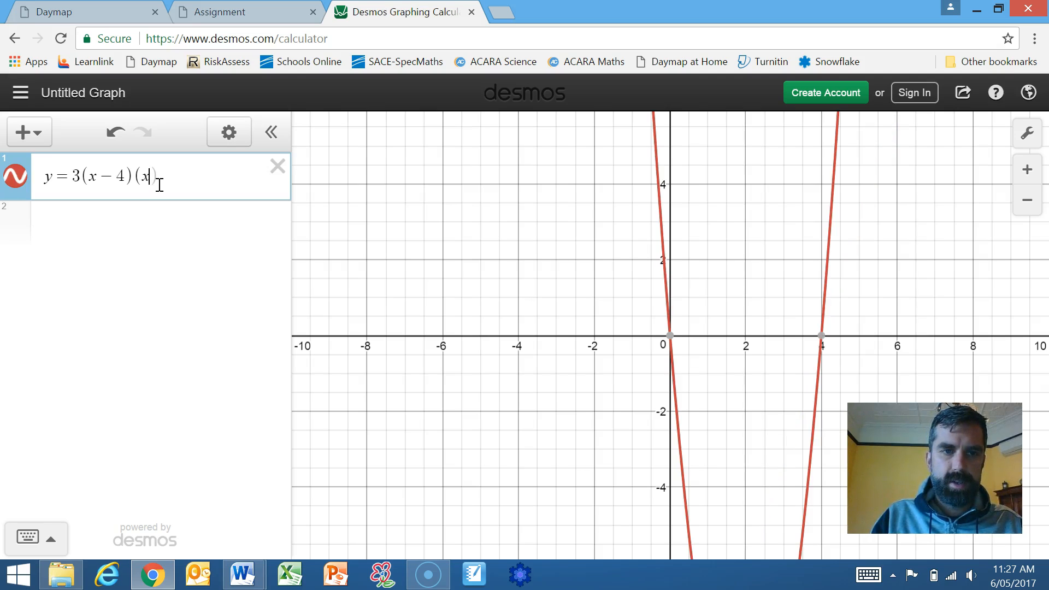
pyautogui.write('-2)(x+')
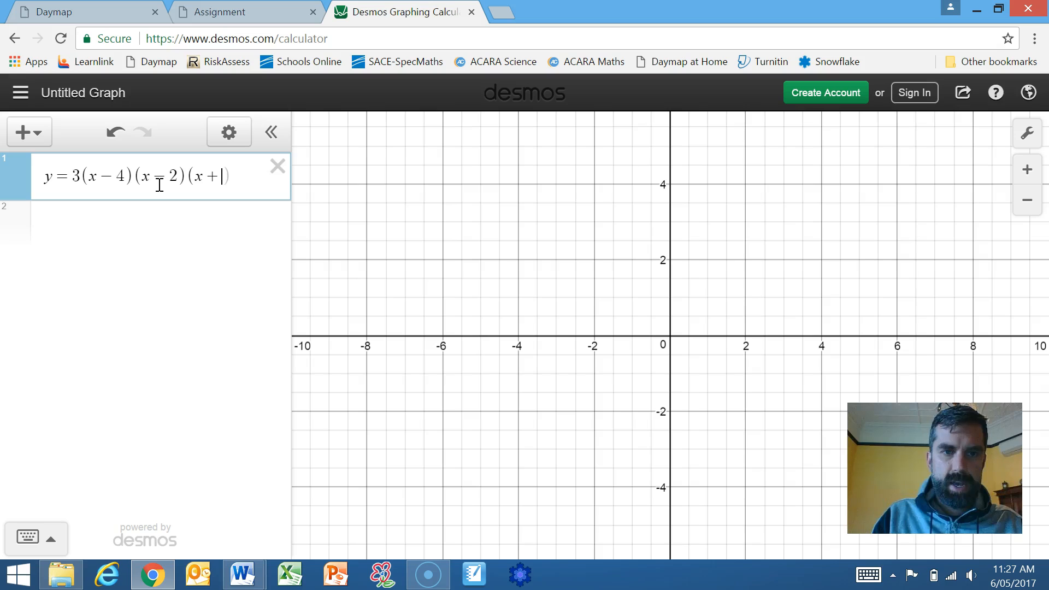
pyautogui.write('1)(x')
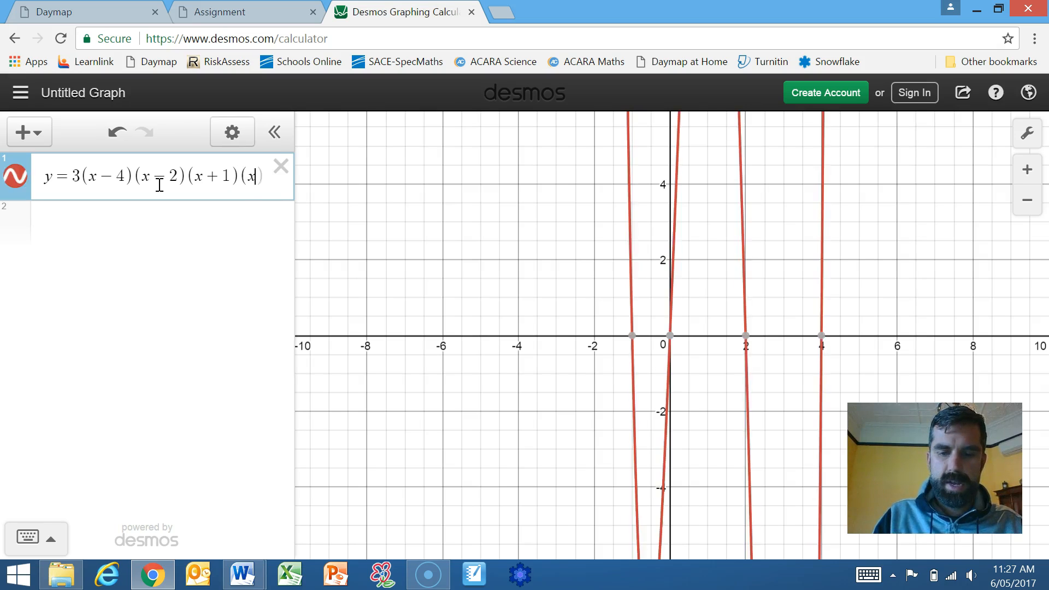
pyautogui.write('+5)')
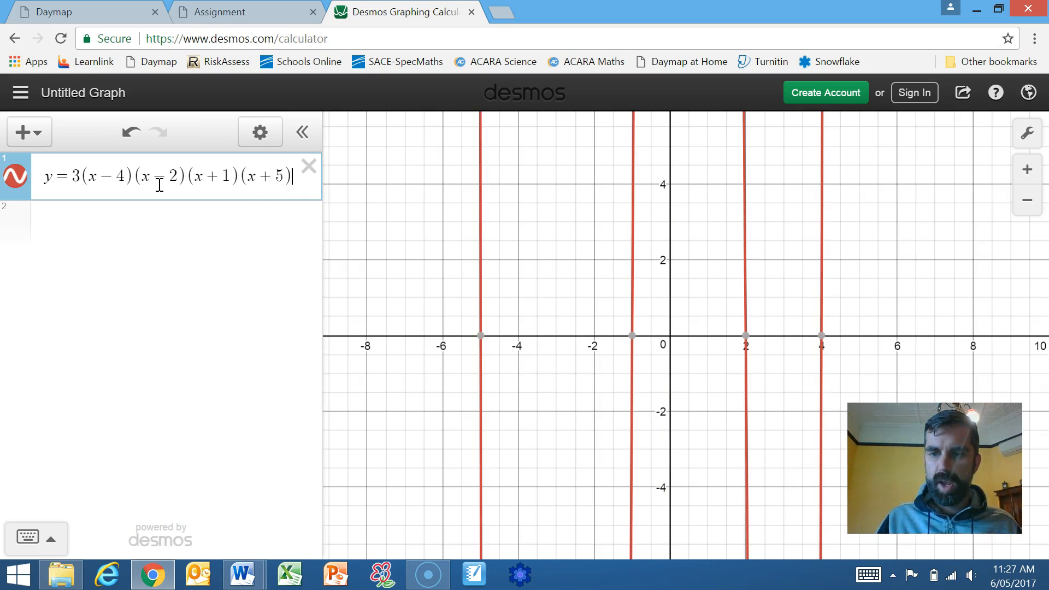
pyautogui.click(171, 260)
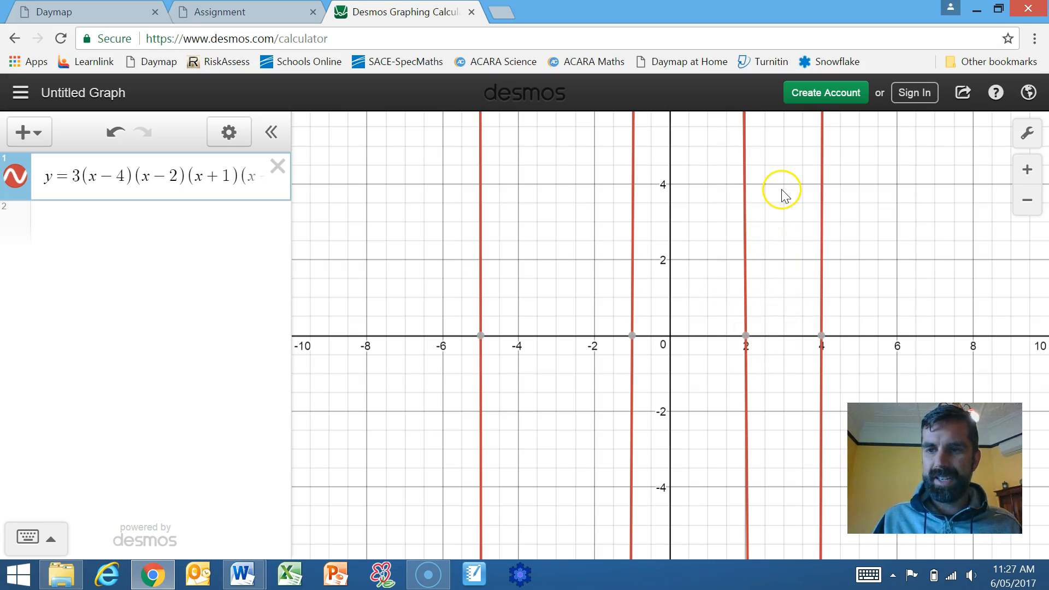
# Examine the quartic's overall shape and turning points at a much wider graph scale.
pyautogui.click(1029, 202)
pyautogui.click(1028, 202)
pyautogui.click(1029, 202)
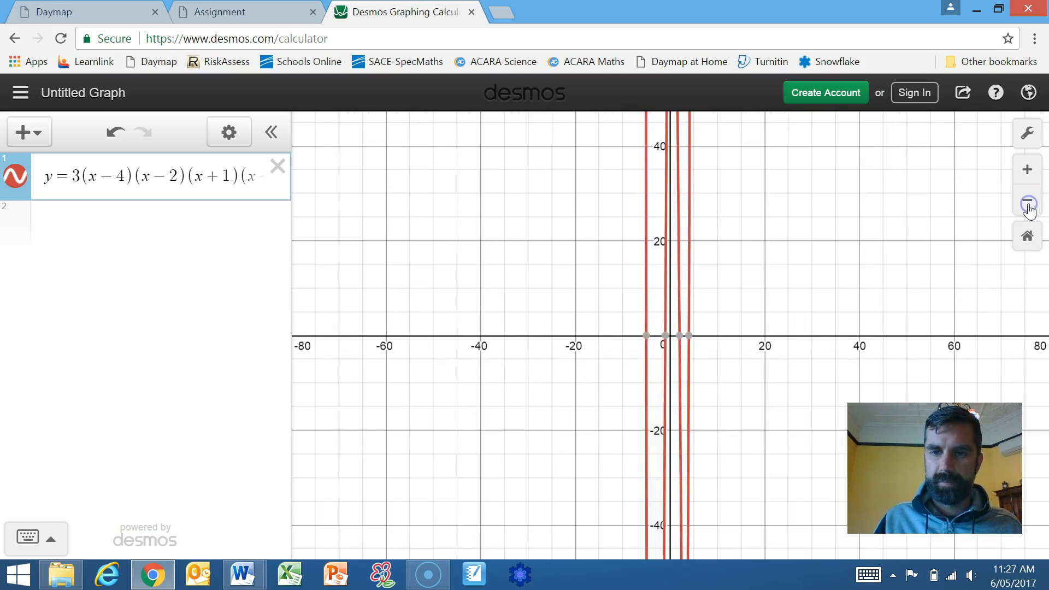
pyautogui.click(1029, 202)
pyautogui.click(1029, 202)
pyautogui.click(1029, 203)
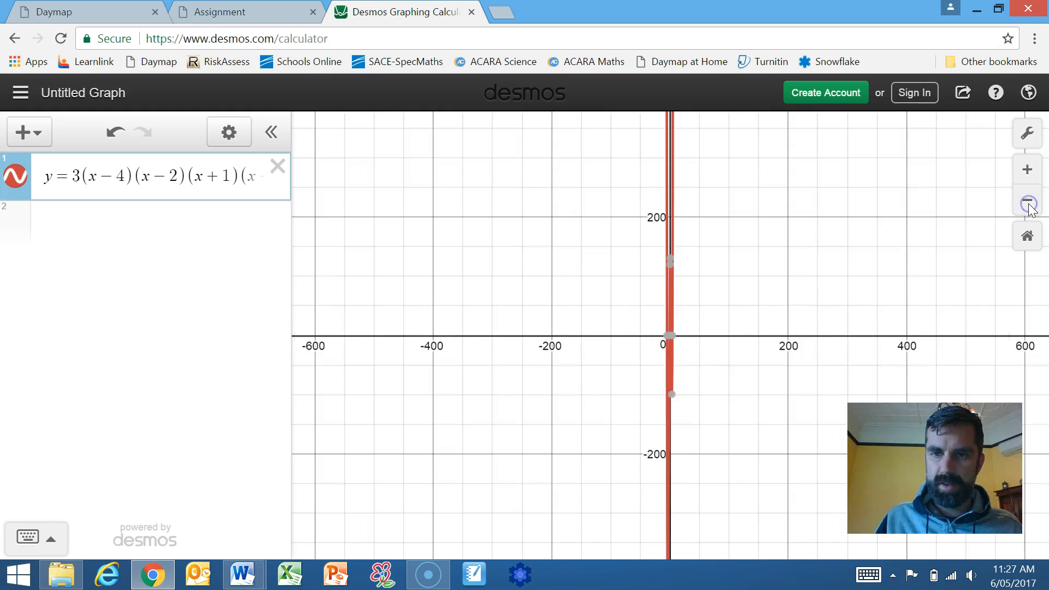
pyautogui.moveTo(714, 352); pyautogui.dragTo(713, 293)
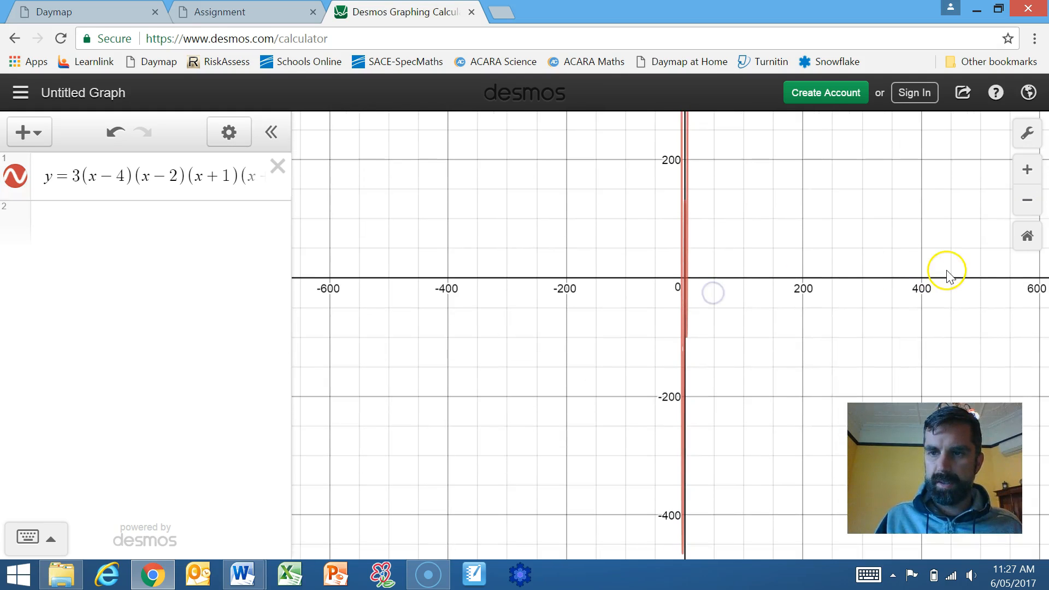
pyautogui.click(1026, 203)
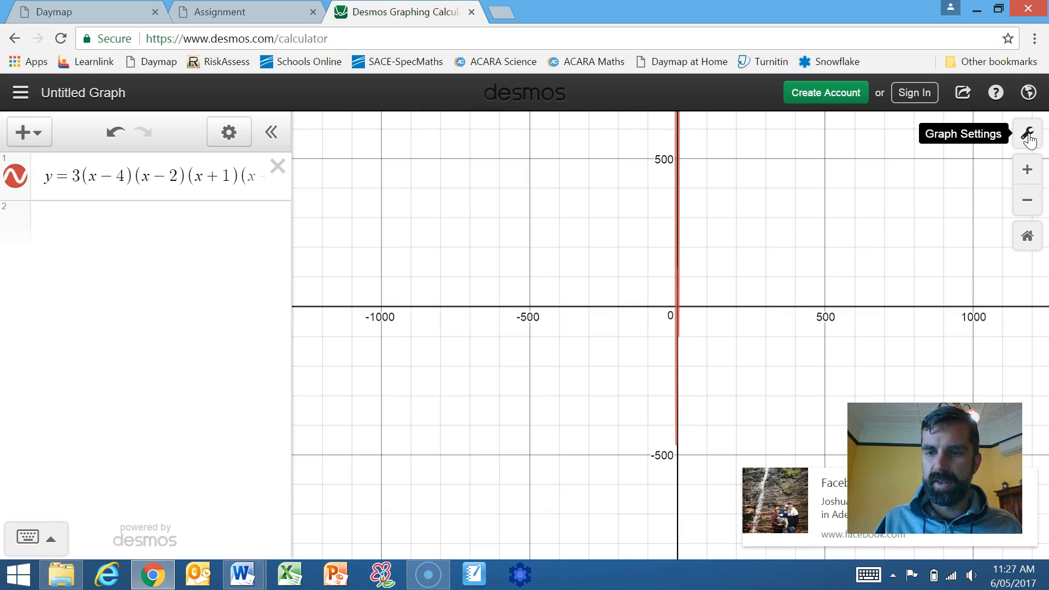
# Set the graph's x-axis range from −10 to 10.
pyautogui.click(1028, 135)
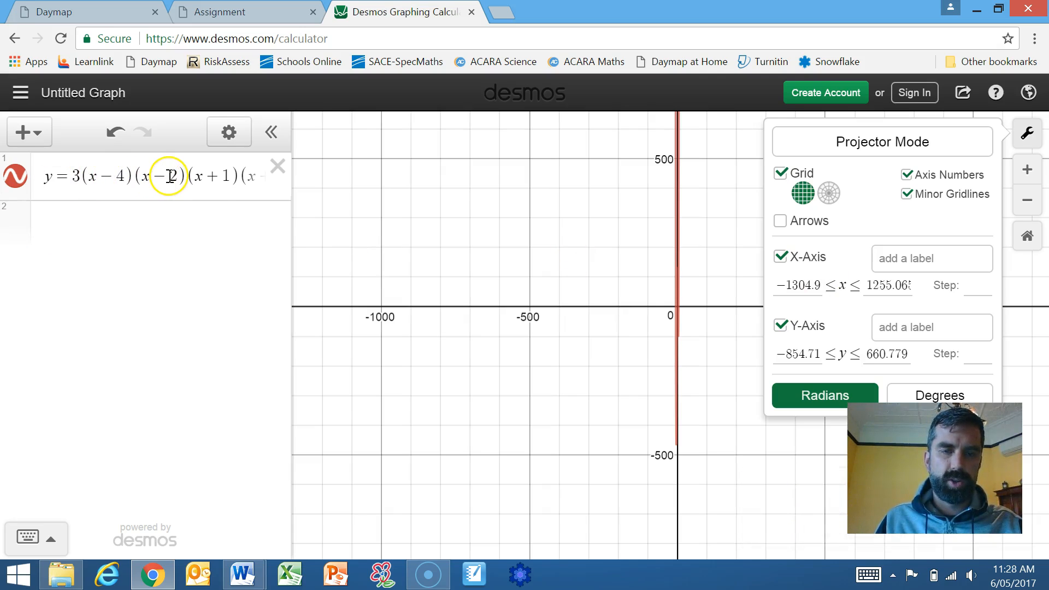
pyautogui.click(219, 176)
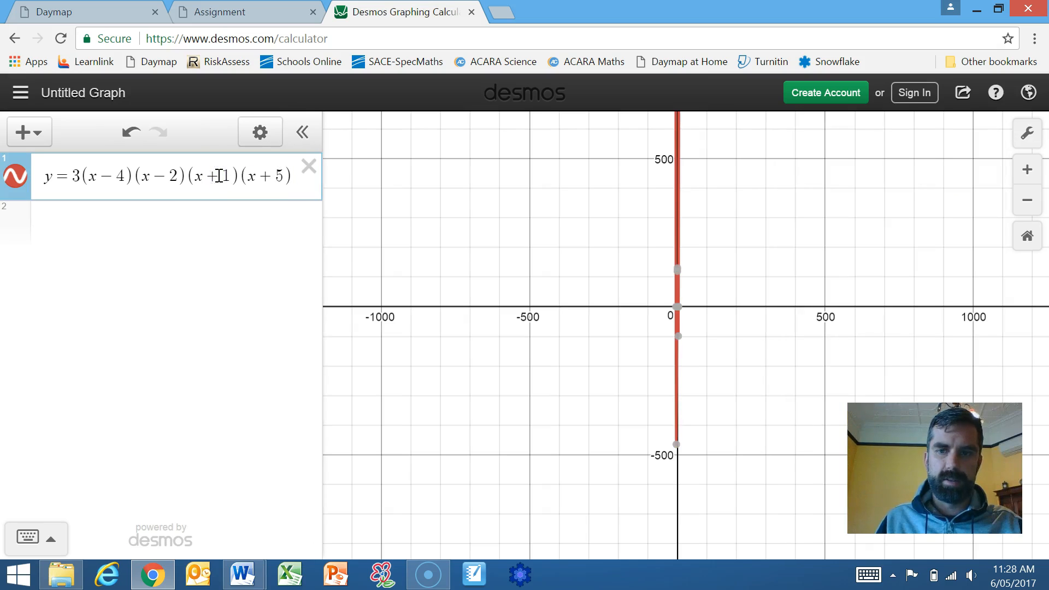
pyautogui.click(1028, 133)
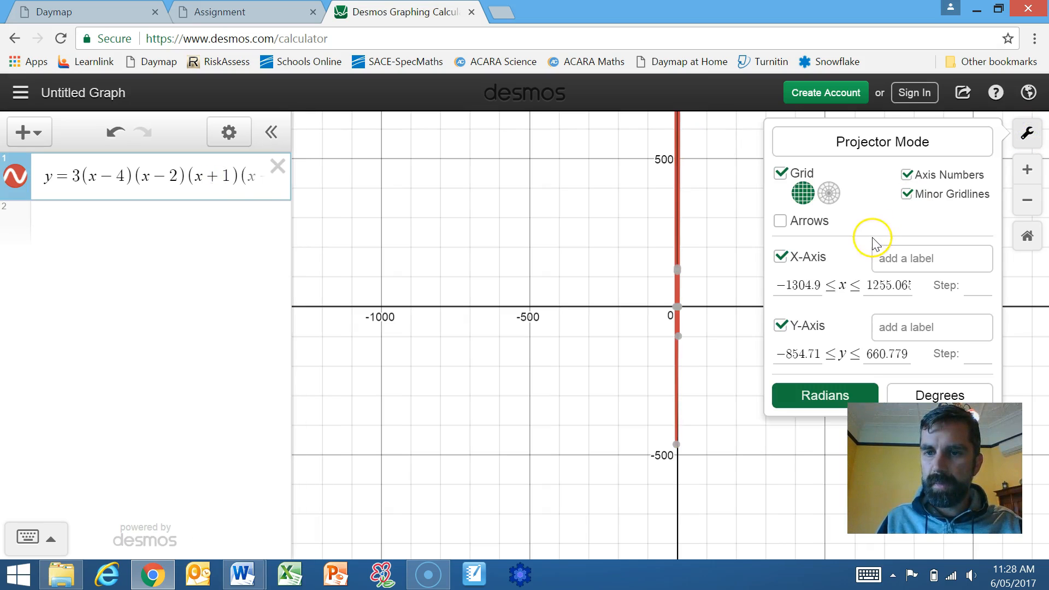
pyautogui.moveTo(820, 285); pyautogui.dragTo(781, 288)
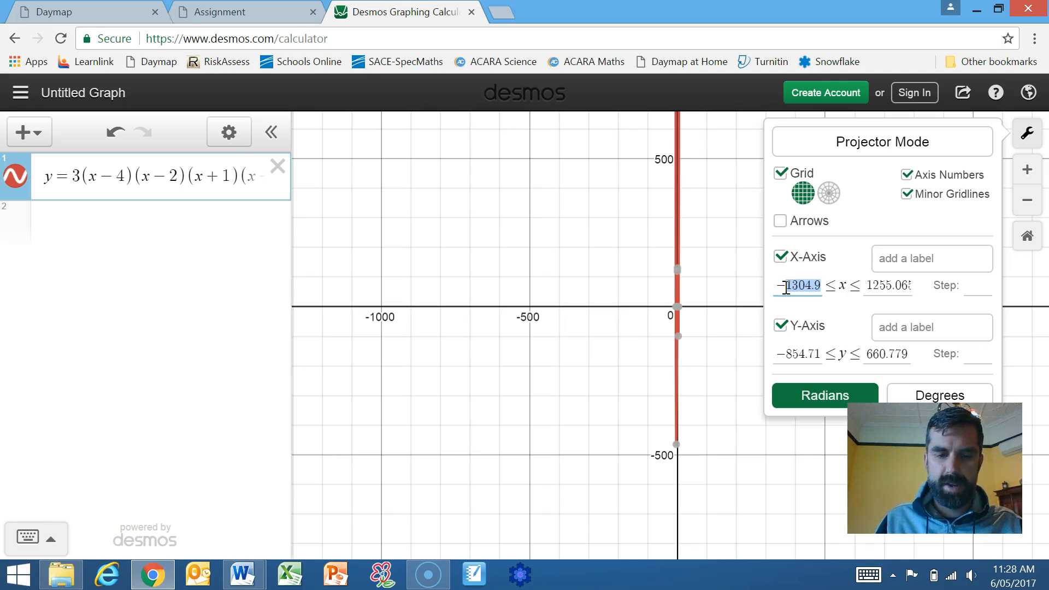
pyautogui.write('10')
pyautogui.press('Delete')
pyautogui.press('Delete')
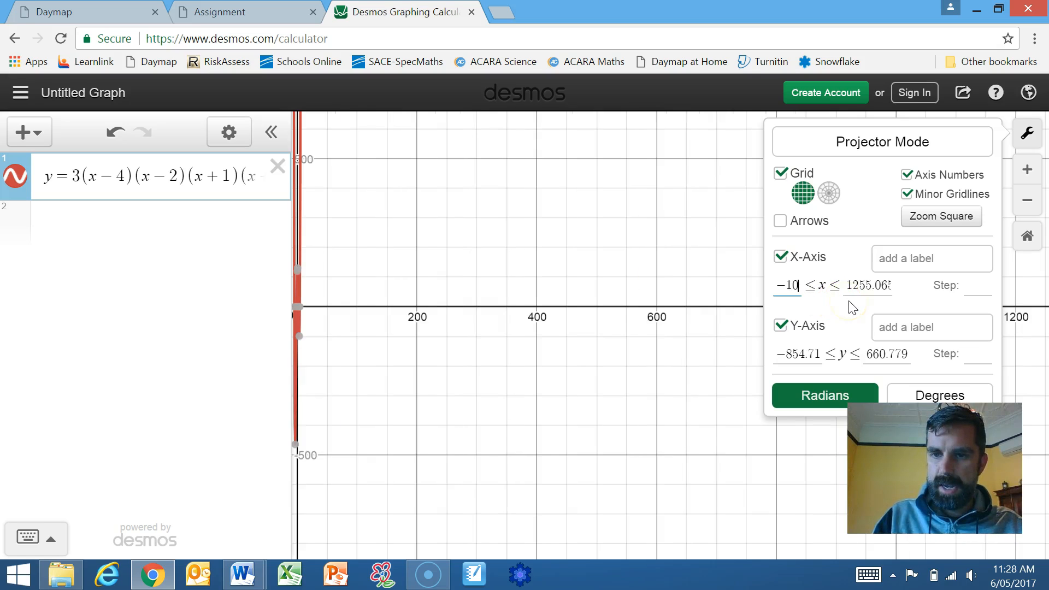
pyautogui.click(852, 285)
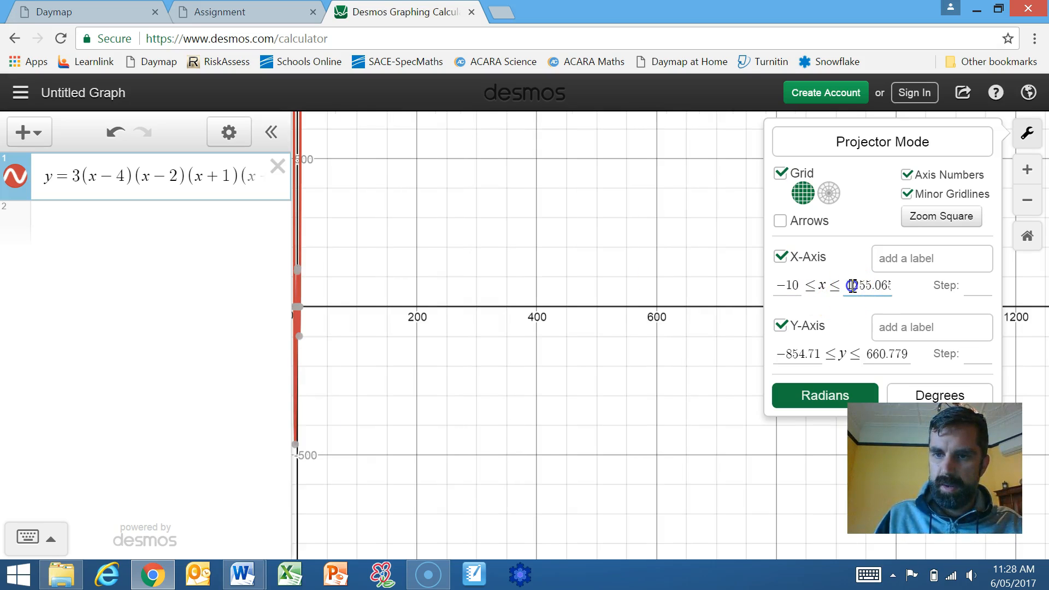
pyautogui.moveTo(846, 285); pyautogui.dragTo(900, 293)
pyautogui.write('10')
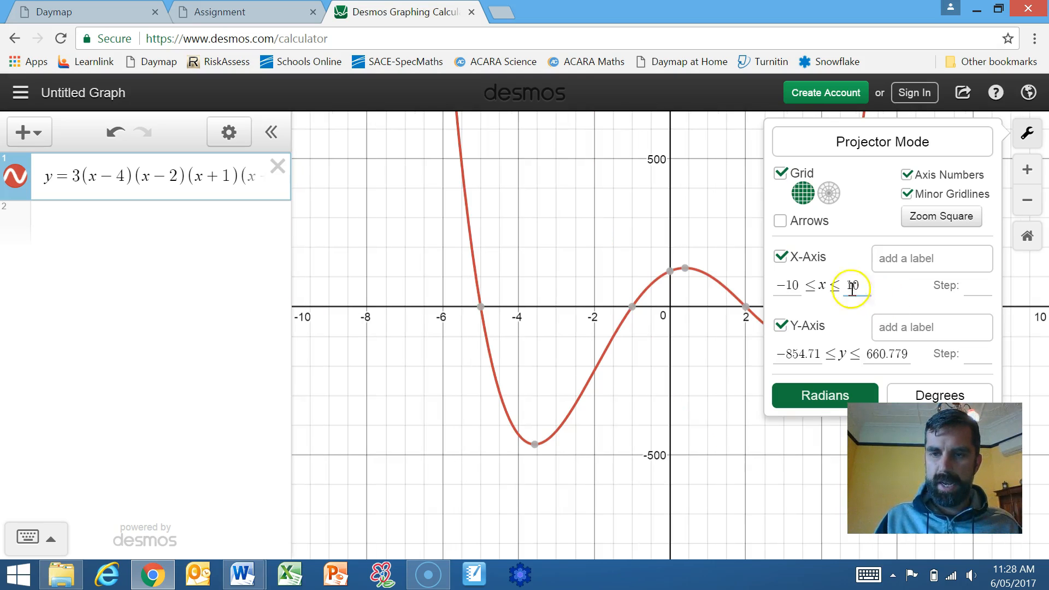
pyautogui.click(1032, 136)
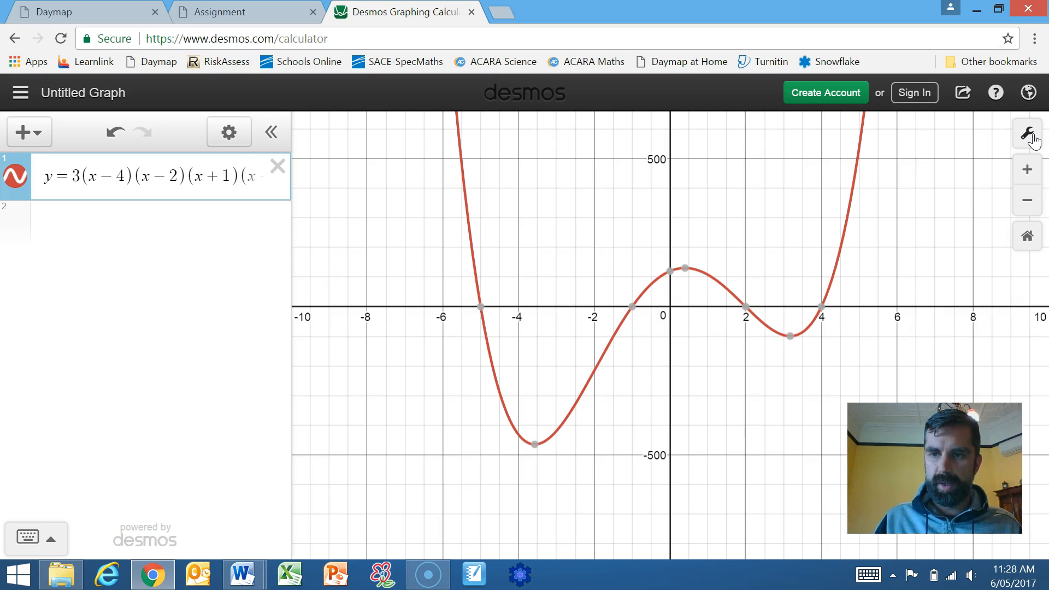
# Set the graph's y-axis range from −500 to 500 and close the graph settings.
pyautogui.click(1028, 135)
pyautogui.moveTo(821, 355); pyautogui.dragTo(789, 356)
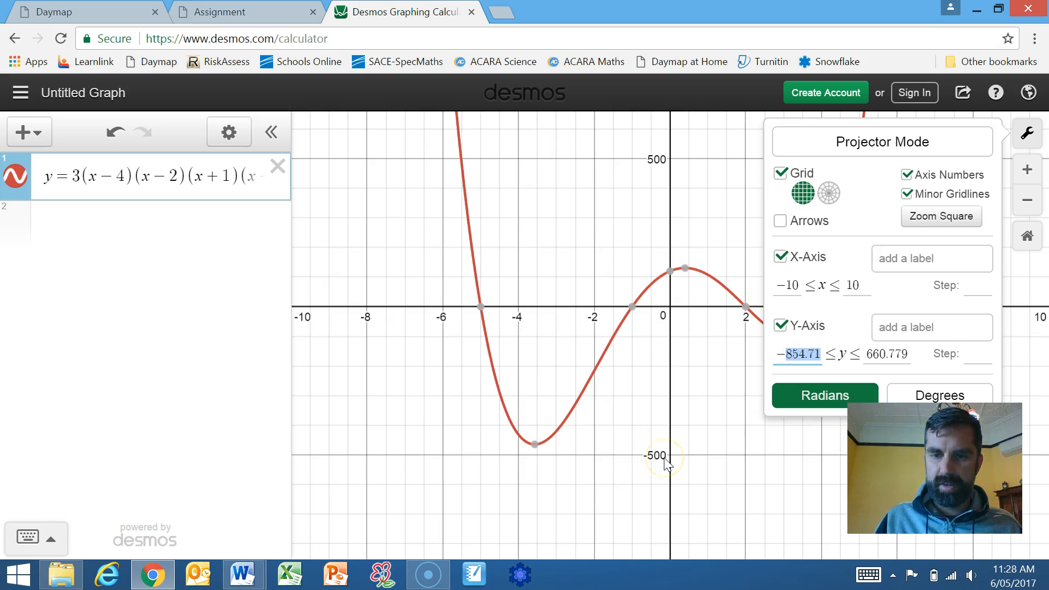
pyautogui.write('5009')
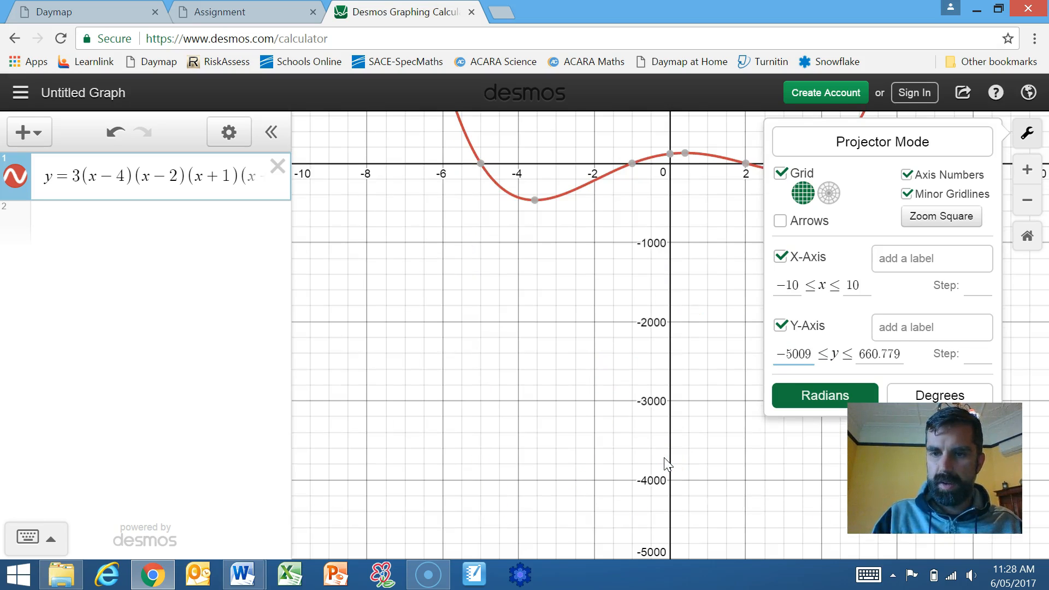
pyautogui.press('BackSpace')
pyautogui.click(713, 445)
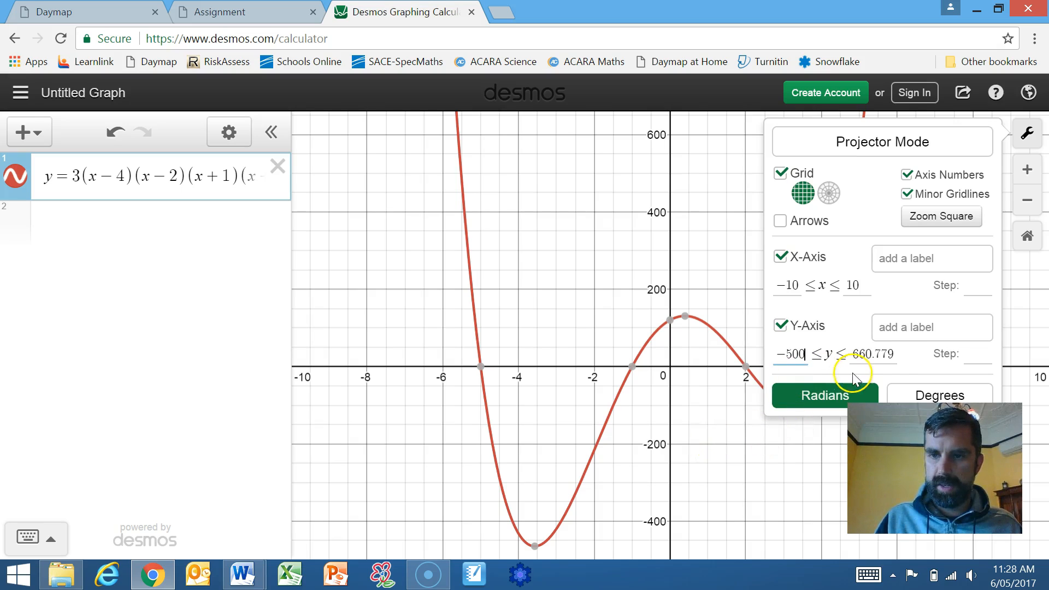
pyautogui.moveTo(896, 354); pyautogui.dragTo(853, 354)
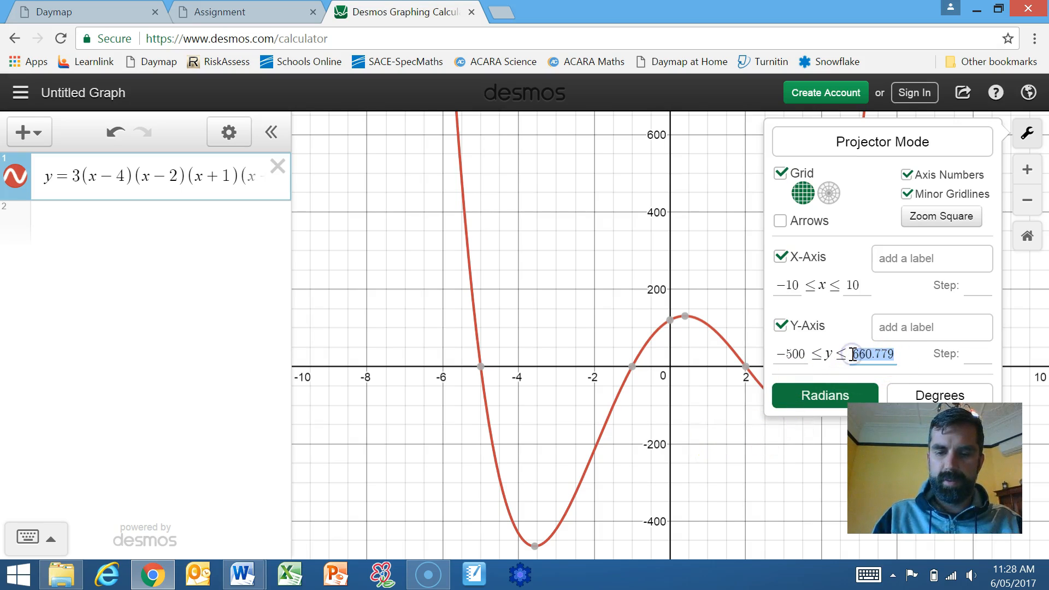
pyautogui.write('500')
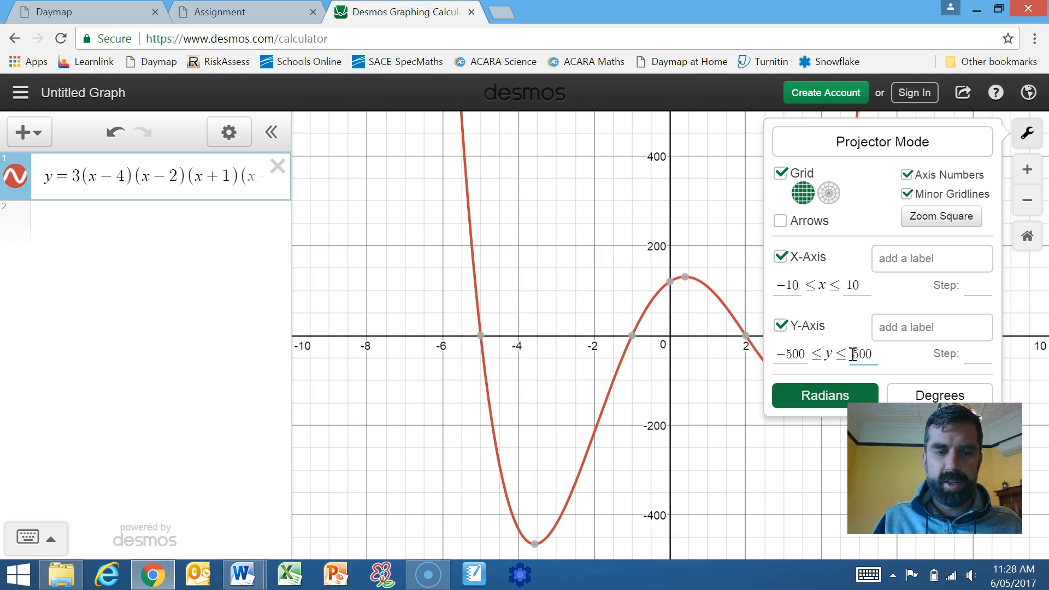
pyautogui.click(1028, 141)
pyautogui.click(737, 415)
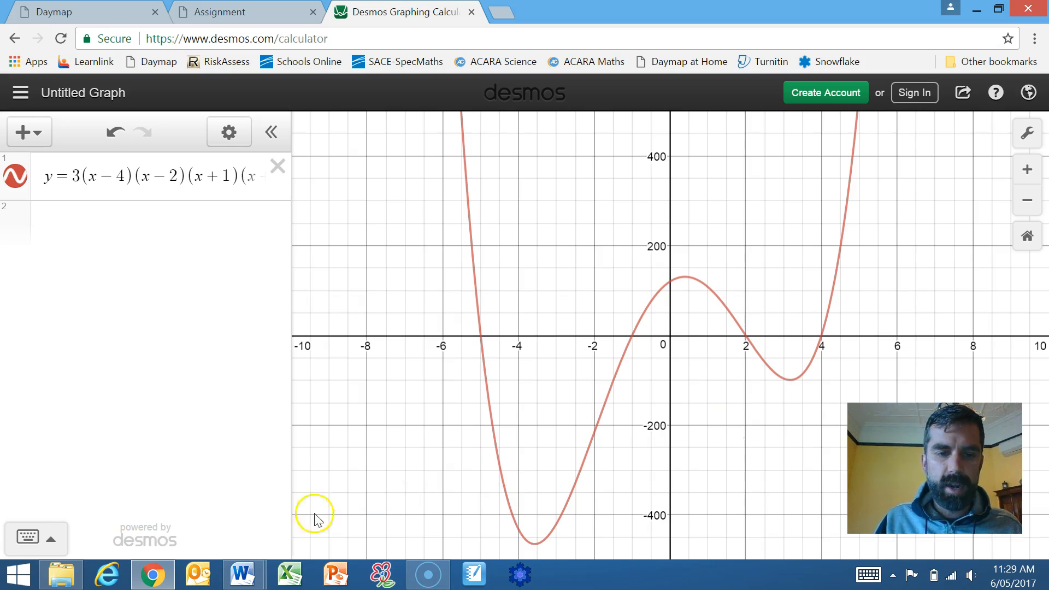
# Switch to Document1 in Word and paste the clipboard contents into the empty cell below the Graph heading.
pyautogui.moveTo(243, 579)
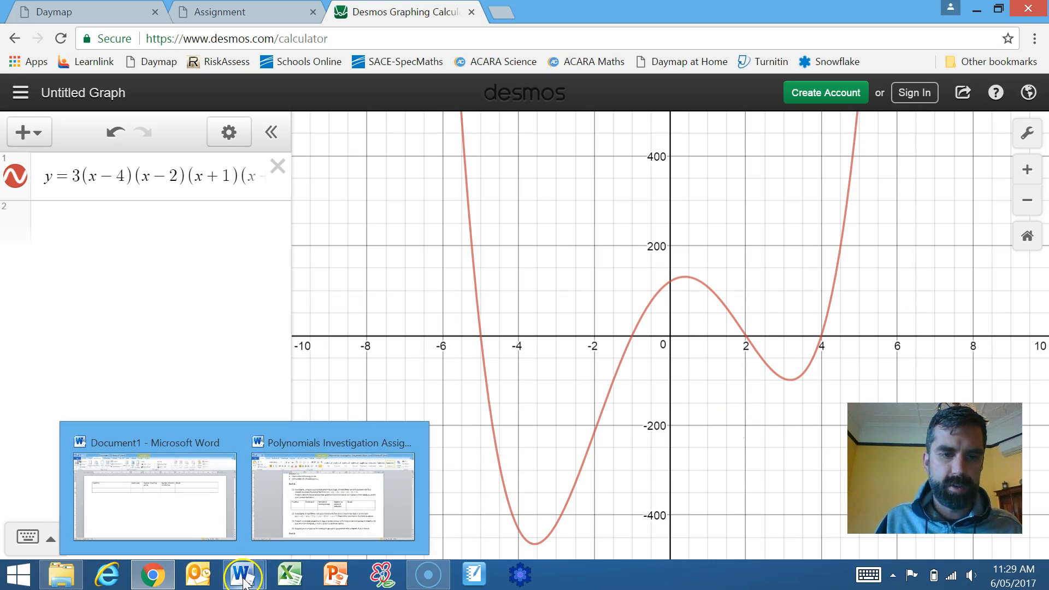
pyautogui.click(206, 510)
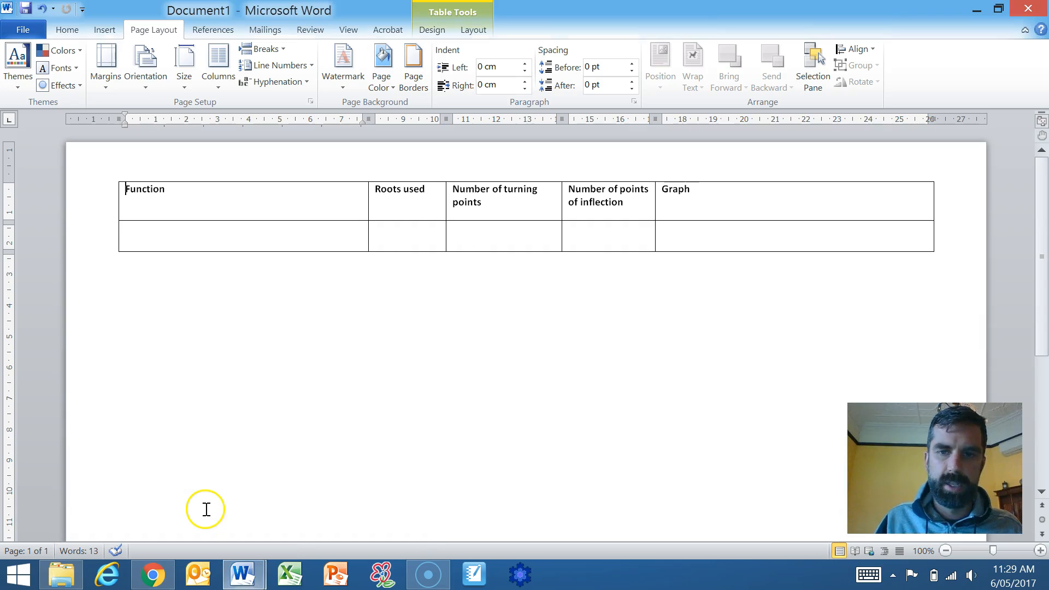
pyautogui.click(673, 236)
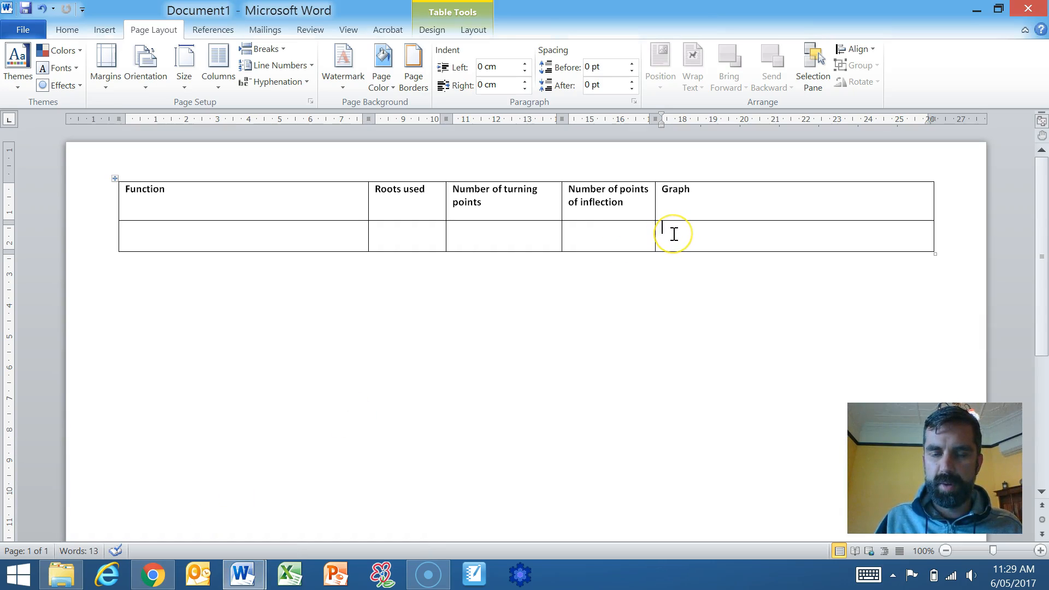
pyautogui.click(674, 234)
pyautogui.rightClick(673, 234)
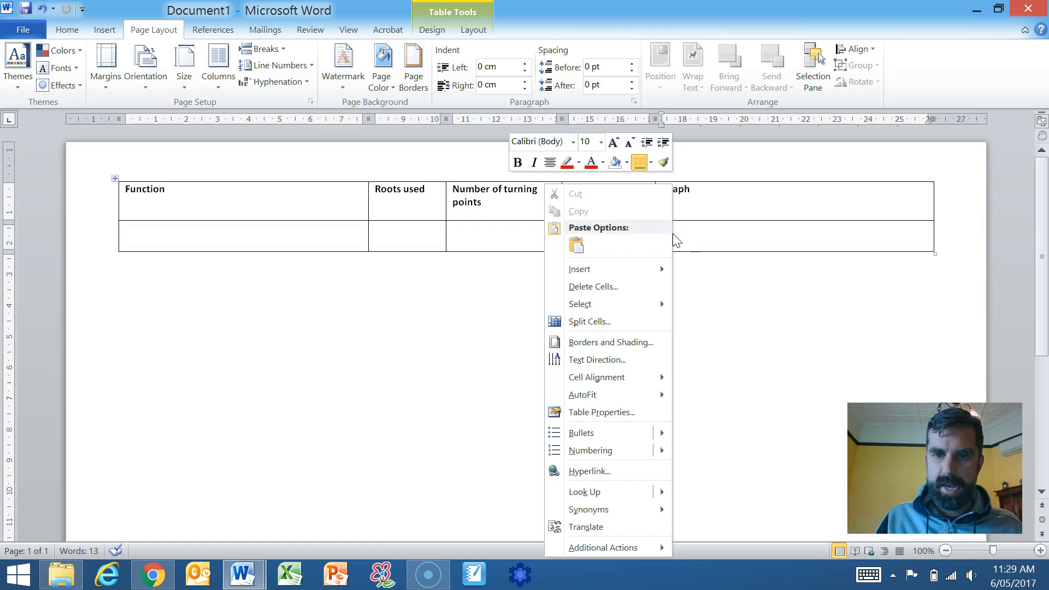
pyautogui.click(578, 248)
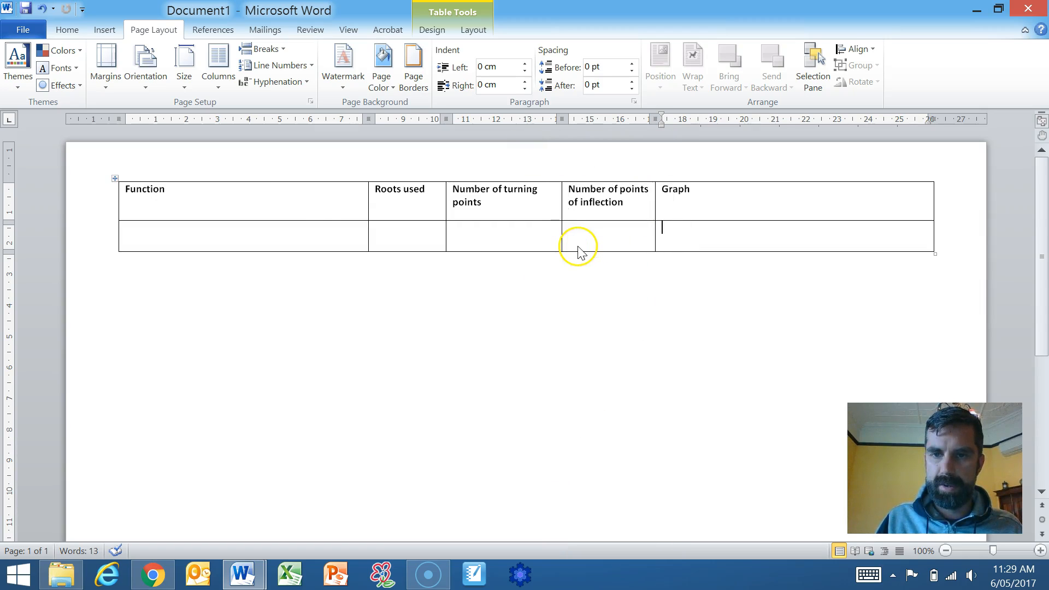